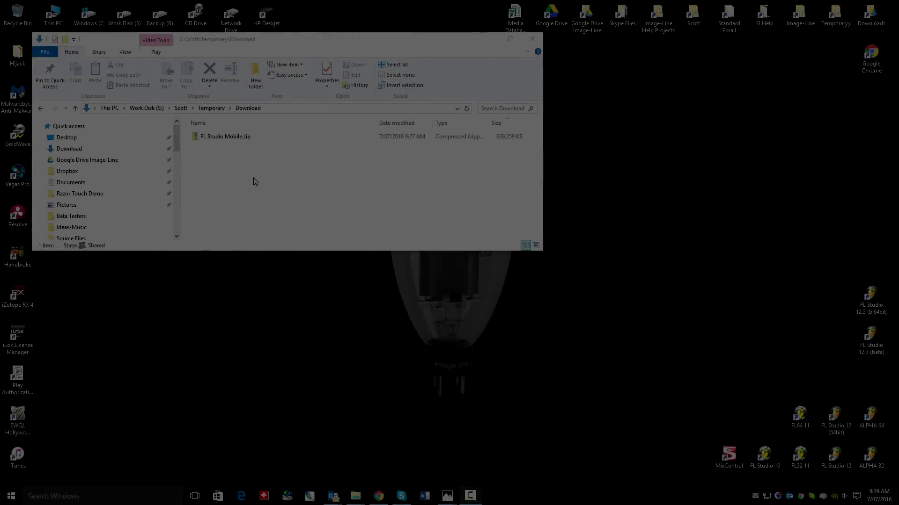
Extract FL Studio Mobile.zip with Extract All, look inside the new folder, then return to Download.
{"action": "right_click", "coordinate": [212, 142]}
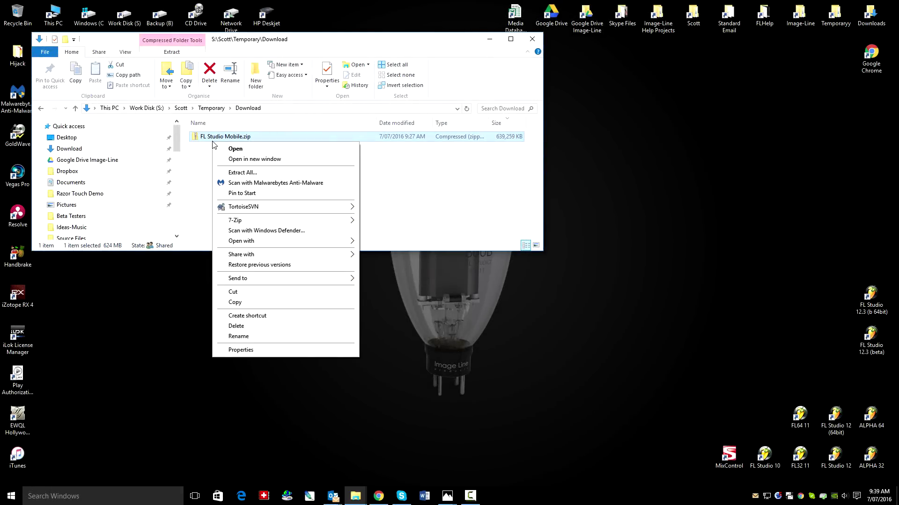
{"action": "left_click", "coordinate": [246, 173]}
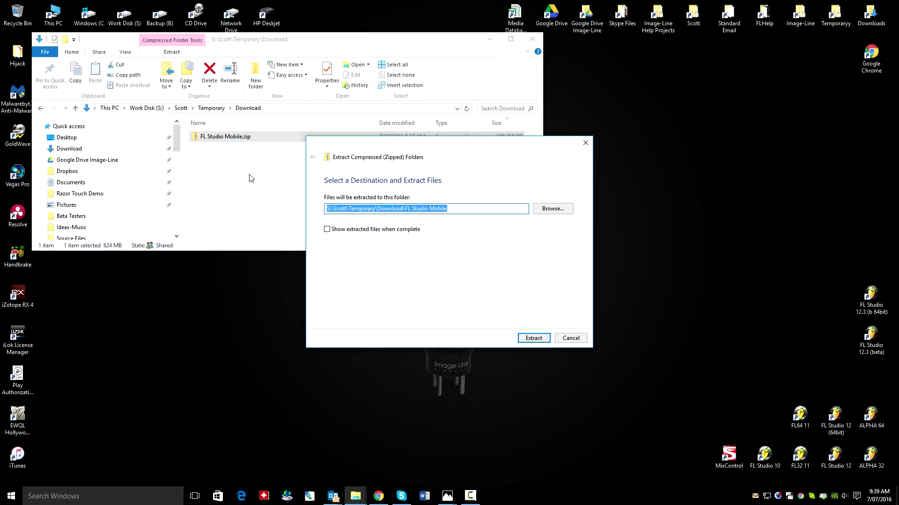
{"action": "left_click", "coordinate": [534, 339]}
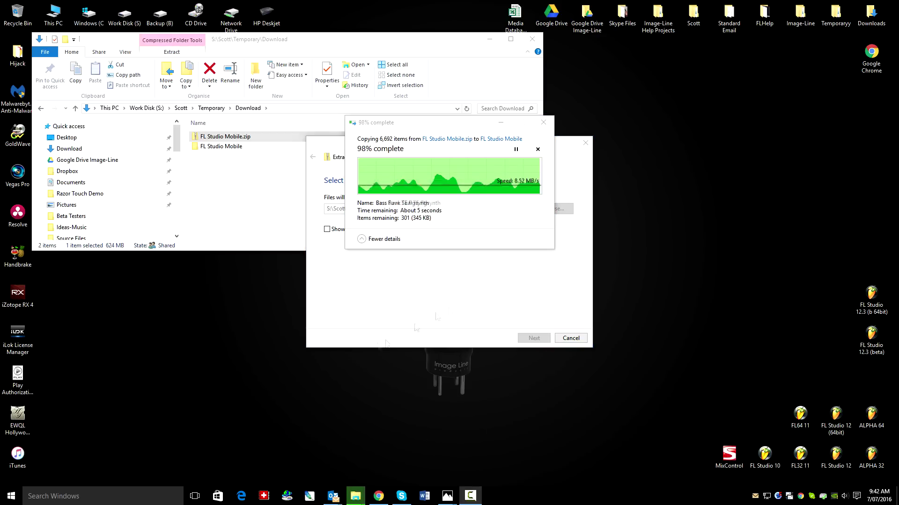
{"action": "left_click", "coordinate": [242, 148]}
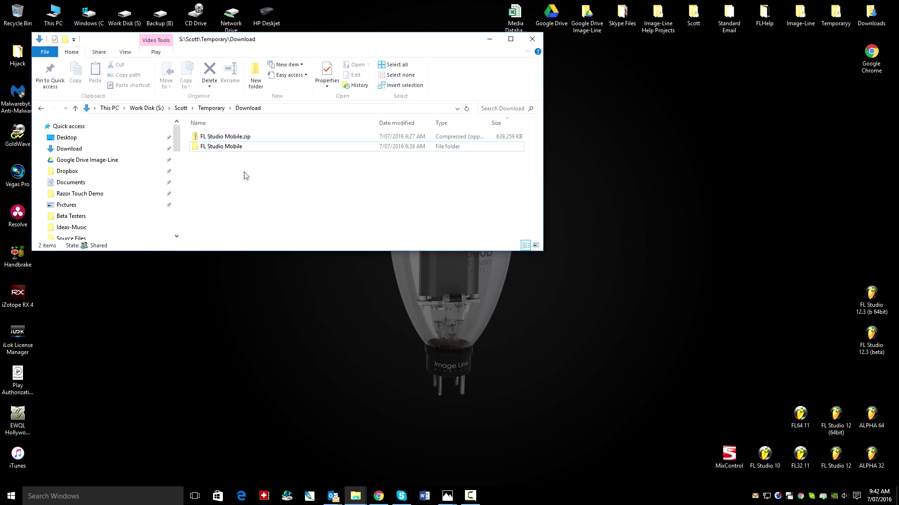
{"action": "double_click", "coordinate": [219, 147]}
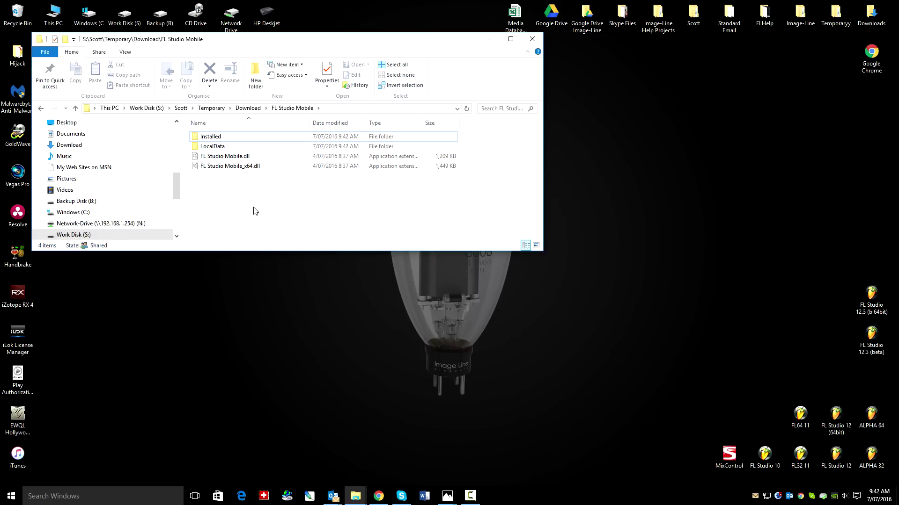
{"action": "left_click", "coordinate": [254, 108]}
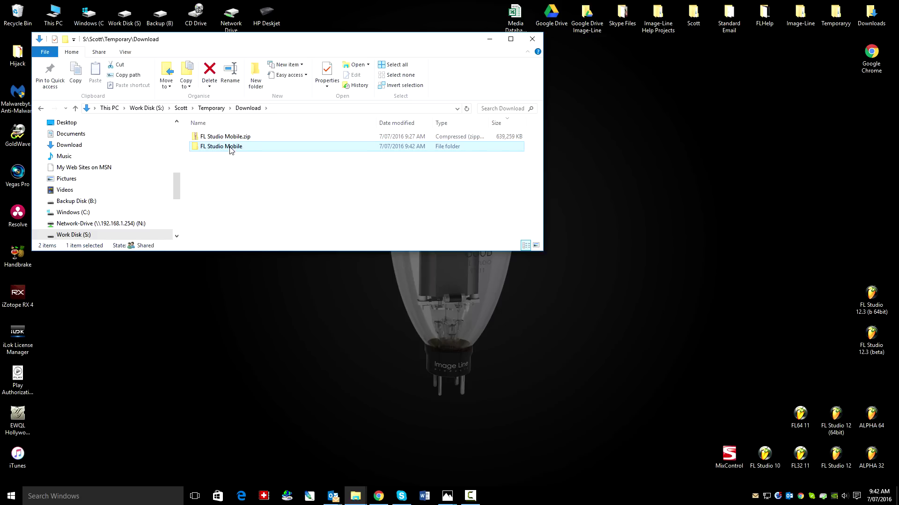
Open FL Studio 12's install location from its shortcut in a separate window.
{"action": "right_click", "coordinate": [837, 415]}
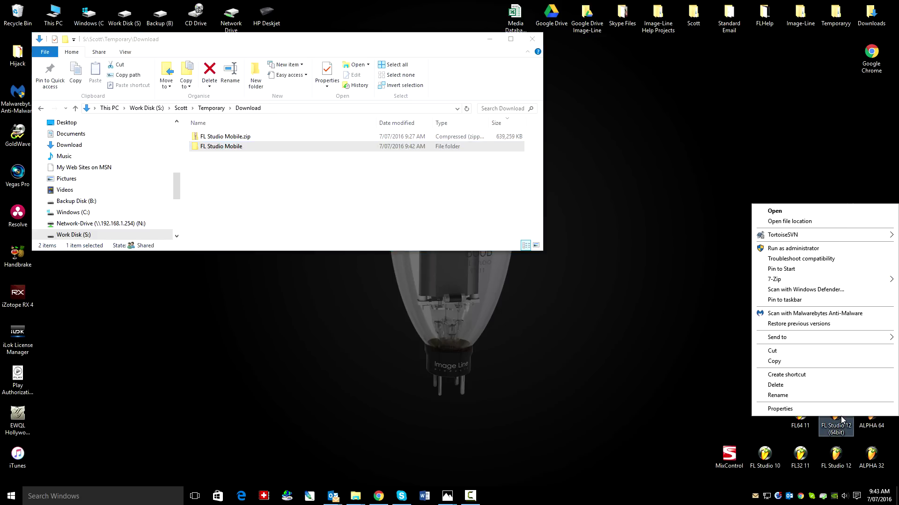
{"action": "left_click", "coordinate": [814, 222]}
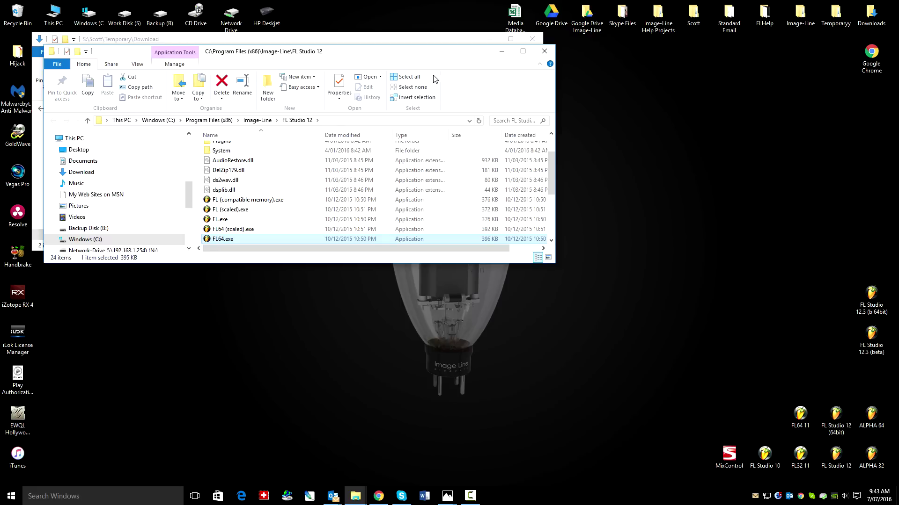
{"action": "left_click_drag", "start_coordinate": [419, 57], "coordinate": [740, 59]}
{"action": "scroll", "coordinate": [630, 246], "scroll_direction": "up", "scroll_amount": 1}
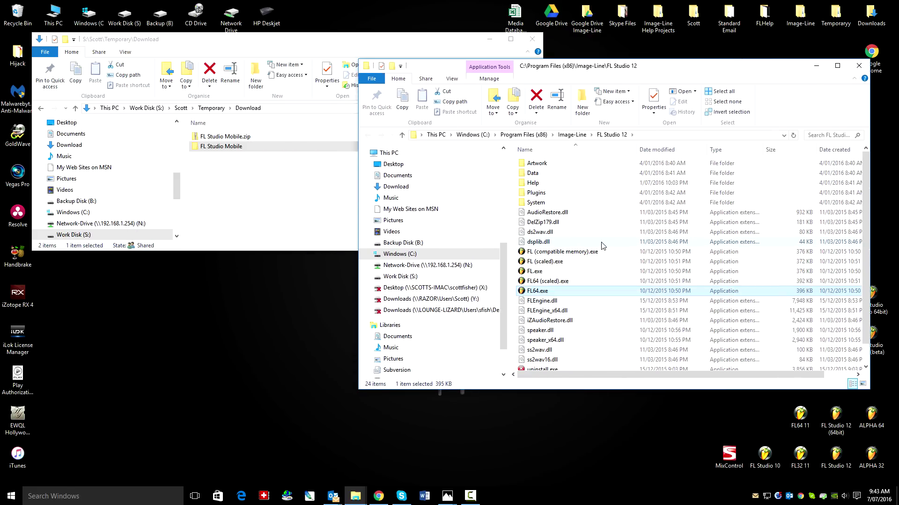
Open Plugins\Fruity\Generators and drag the FL Studio Mobile folder into it.
{"action": "double_click", "coordinate": [536, 192]}
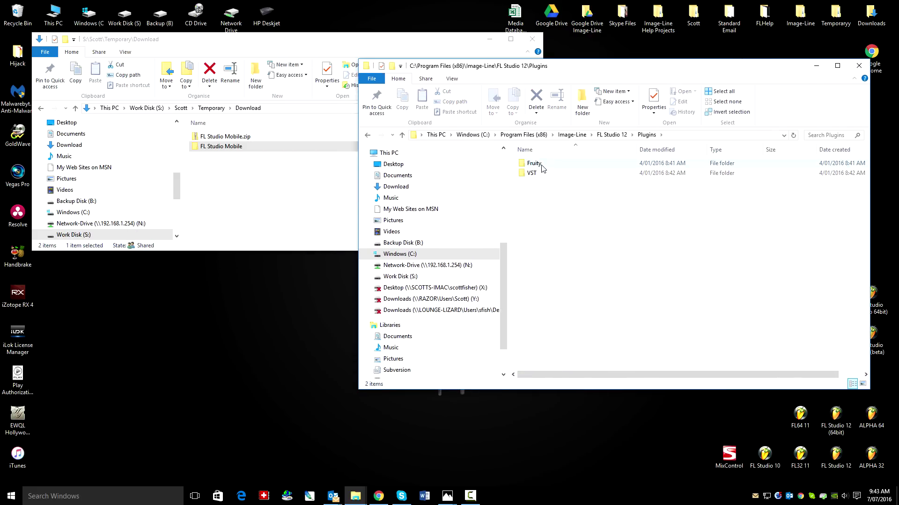
{"action": "double_click", "coordinate": [542, 166]}
{"action": "double_click", "coordinate": [545, 174]}
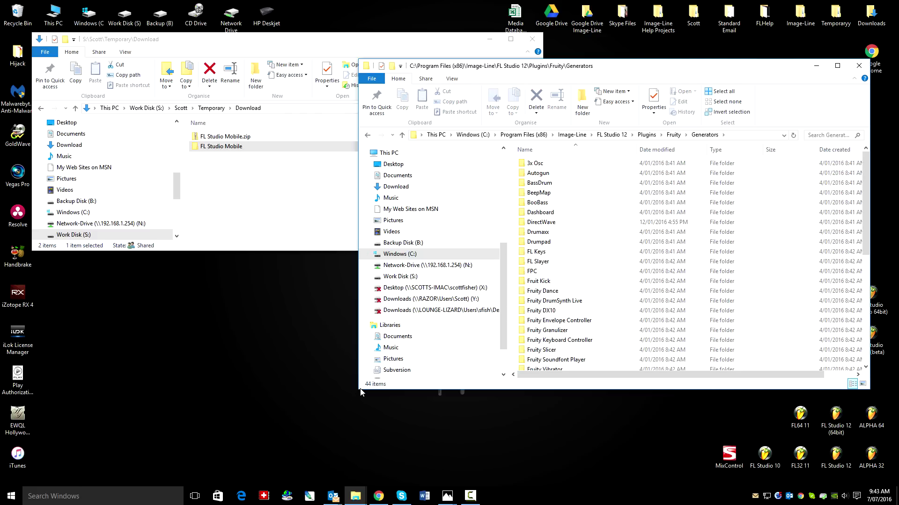
{"action": "left_click_drag", "start_coordinate": [358, 389], "coordinate": [302, 375]}
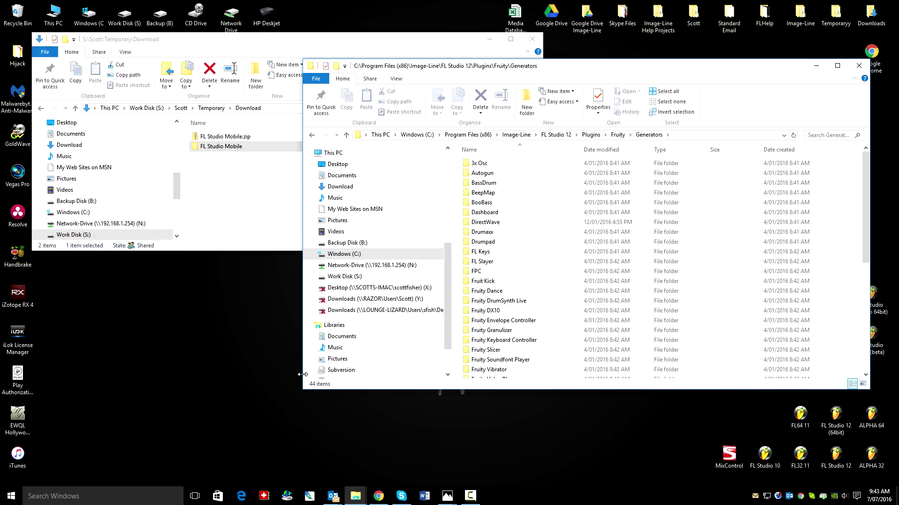
{"action": "left_click_drag", "start_coordinate": [209, 147], "coordinate": [845, 243]}
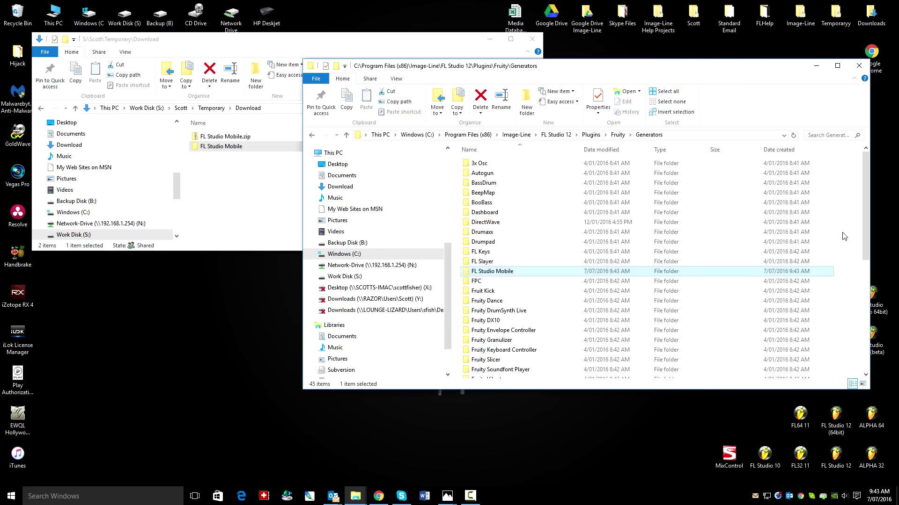
Launch FL Studio 12 and run Refresh plugin list (fast scan) on the Plugin database.
{"action": "double_click", "coordinate": [838, 423]}
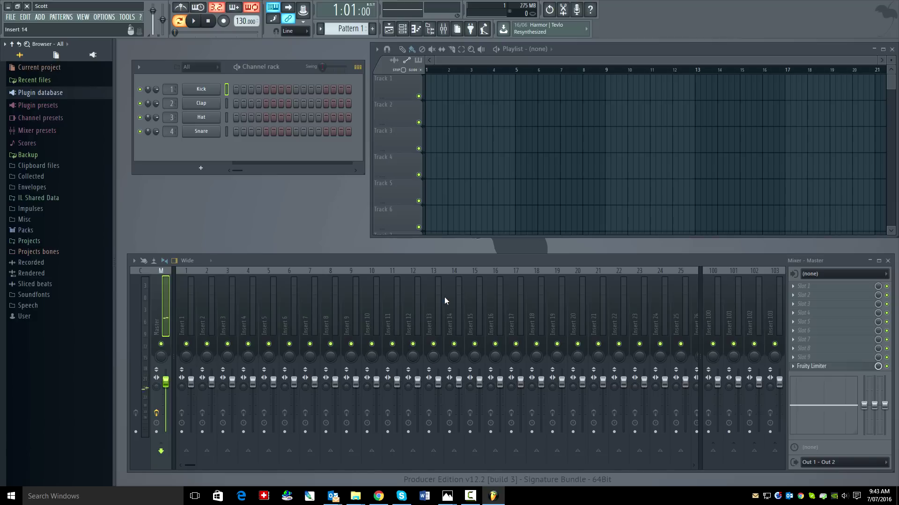
{"action": "left_click", "coordinate": [40, 92]}
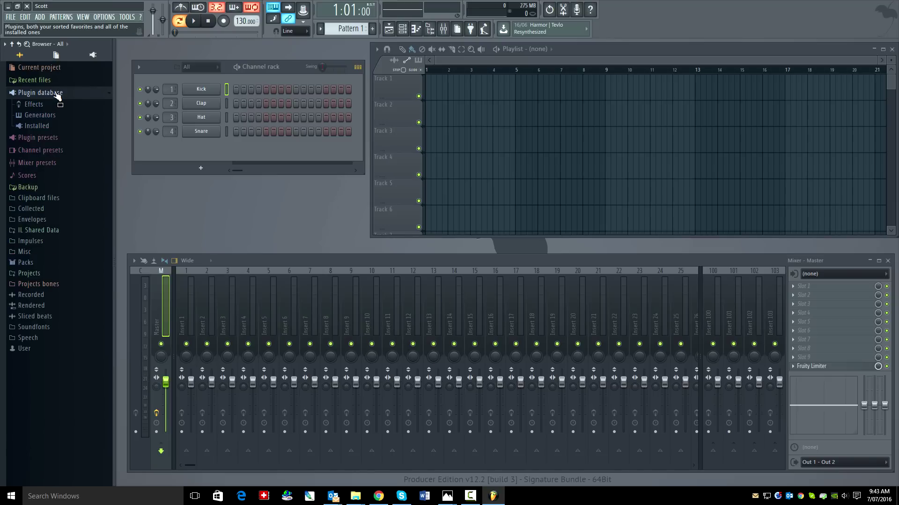
{"action": "right_click", "coordinate": [56, 94]}
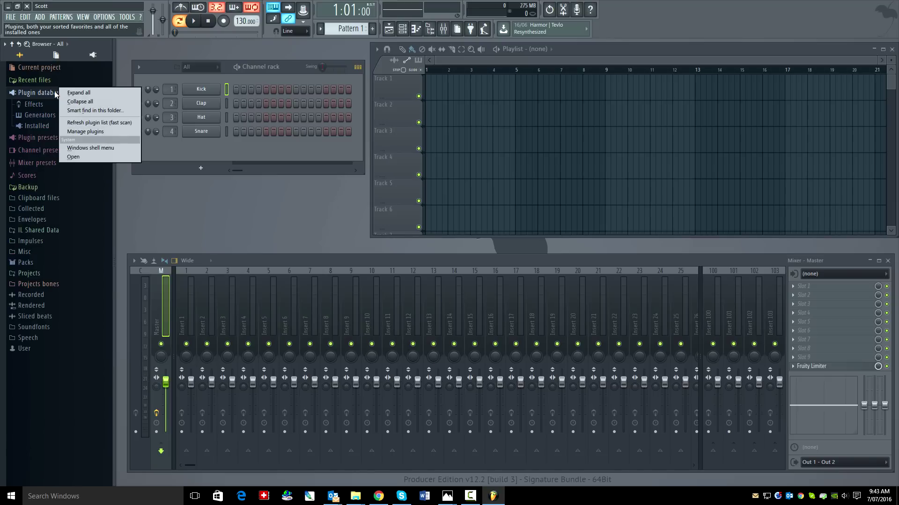
{"action": "left_click", "coordinate": [115, 124]}
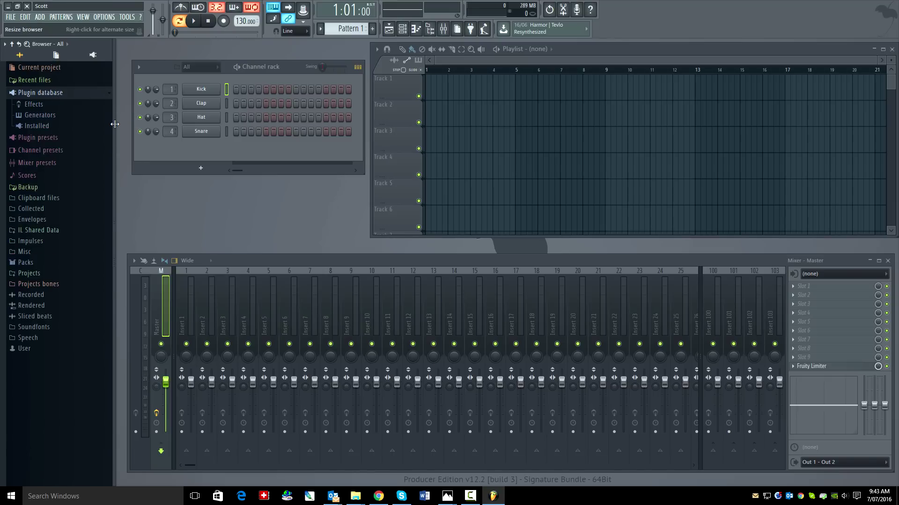
Expand Installed > Generators > Fruity to find FL Studio Mobile listed.
{"action": "left_click", "coordinate": [36, 125]}
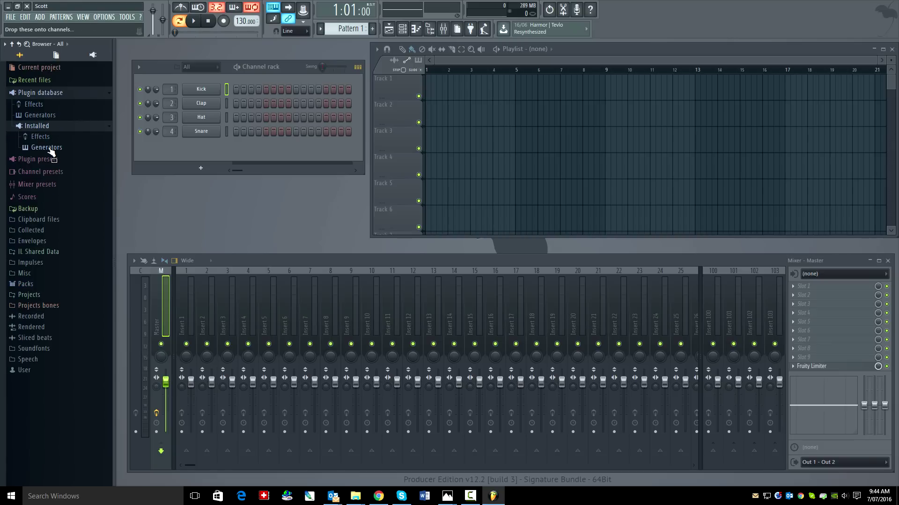
{"action": "left_click", "coordinate": [47, 147]}
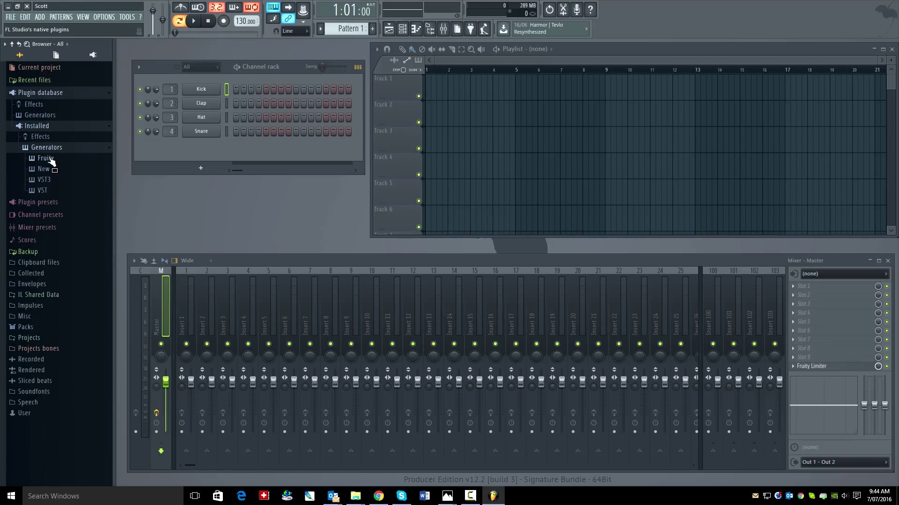
{"action": "left_click", "coordinate": [48, 158]}
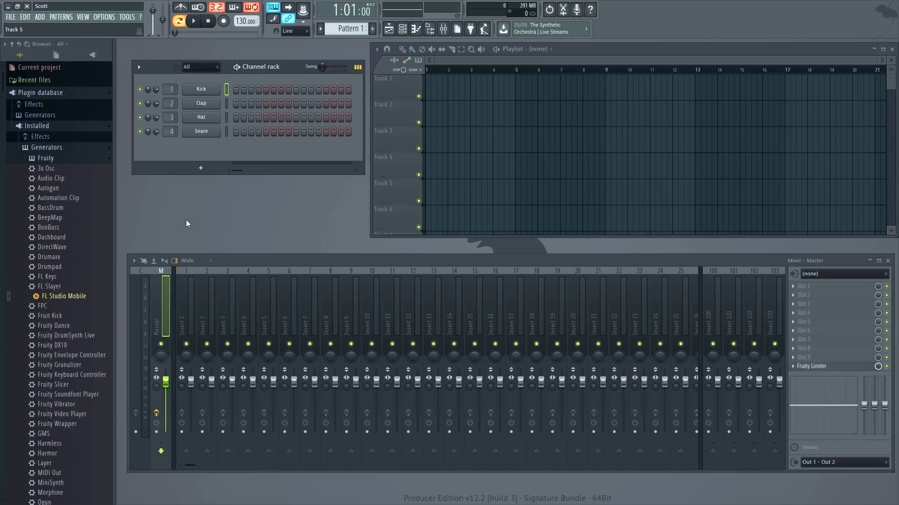
Load FL Studio Mobile into the Channel rack with a demo song and maximize its window.
{"action": "left_click_drag", "start_coordinate": [70, 296], "coordinate": [212, 148]}
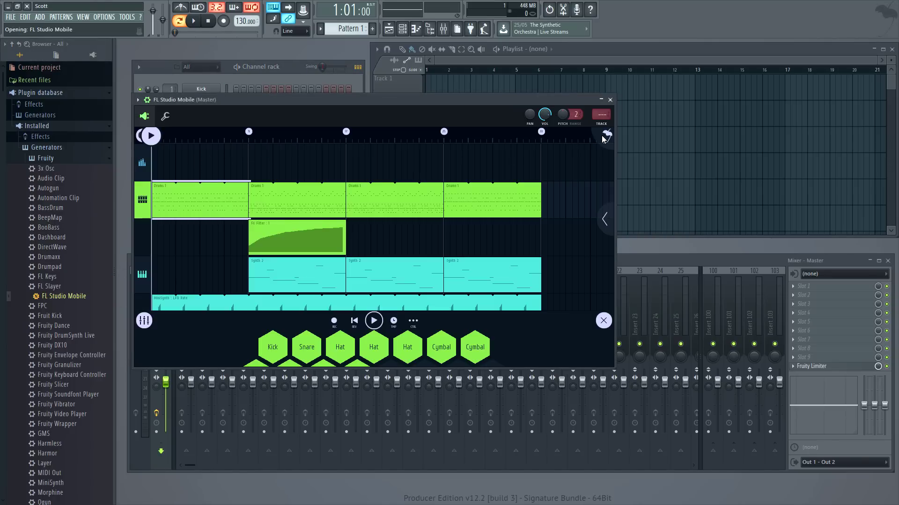
{"action": "left_click", "coordinate": [605, 136]}
{"action": "left_click", "coordinate": [504, 178]}
{"action": "left_click_drag", "start_coordinate": [261, 100], "coordinate": [252, 52]}
{"action": "double_click", "coordinate": [252, 53]}
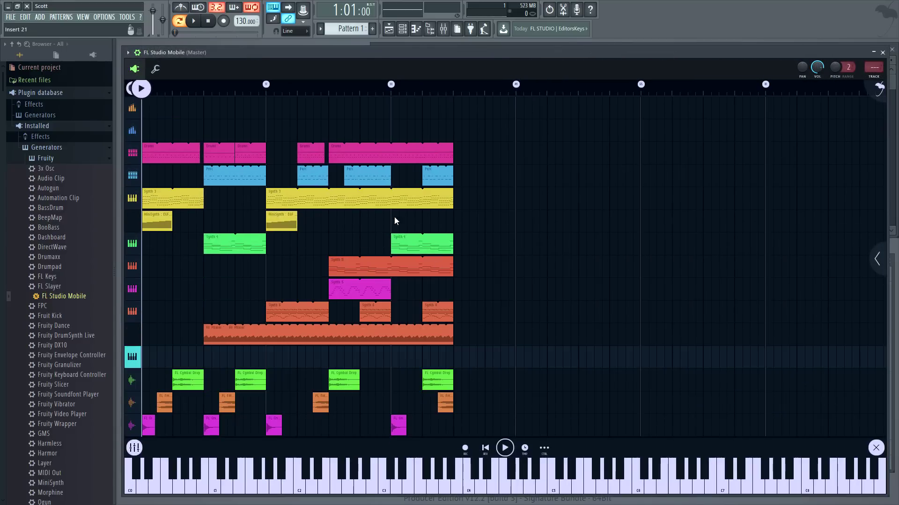
Play the song from bar 9, pause it, and make the piano keyboard taller.
{"action": "scroll", "coordinate": [311, 86], "scroll_direction": "up", "scroll_amount": 6}
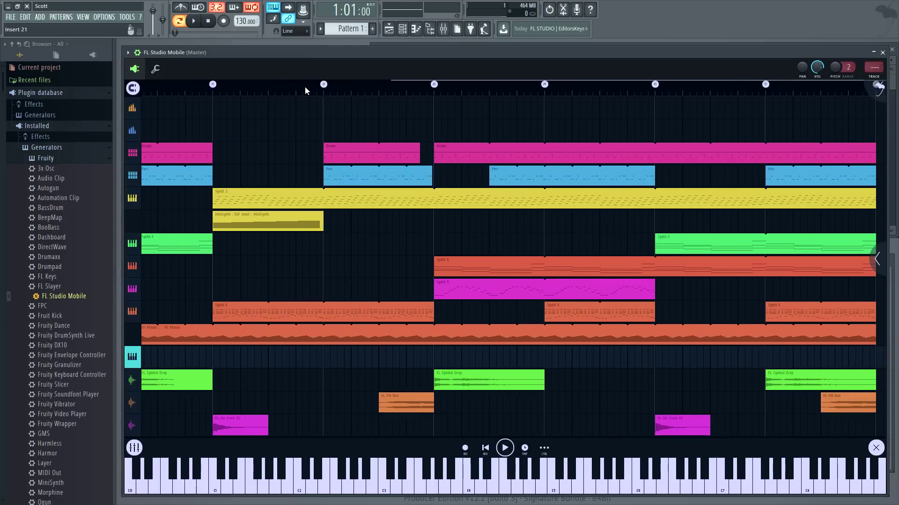
{"action": "scroll", "coordinate": [642, 91], "scroll_direction": "down", "scroll_amount": 3}
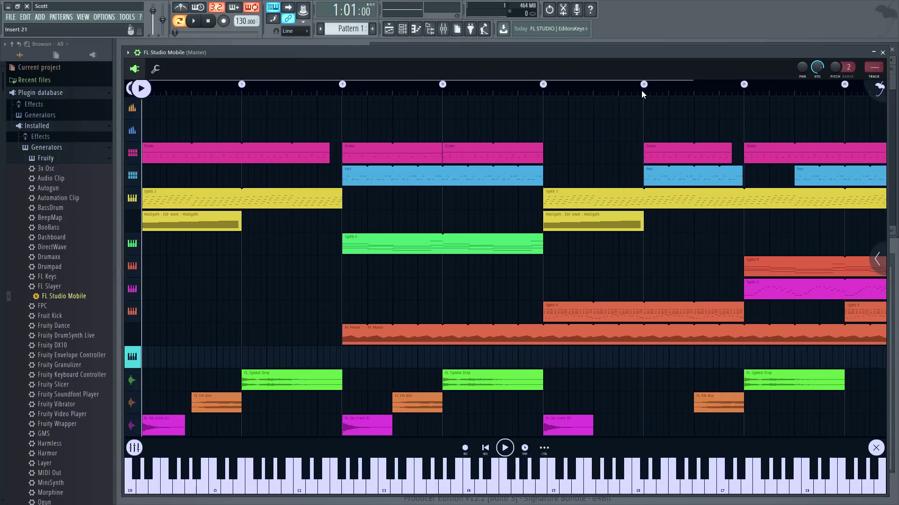
{"action": "scroll", "coordinate": [642, 94], "scroll_direction": "up", "scroll_amount": 1}
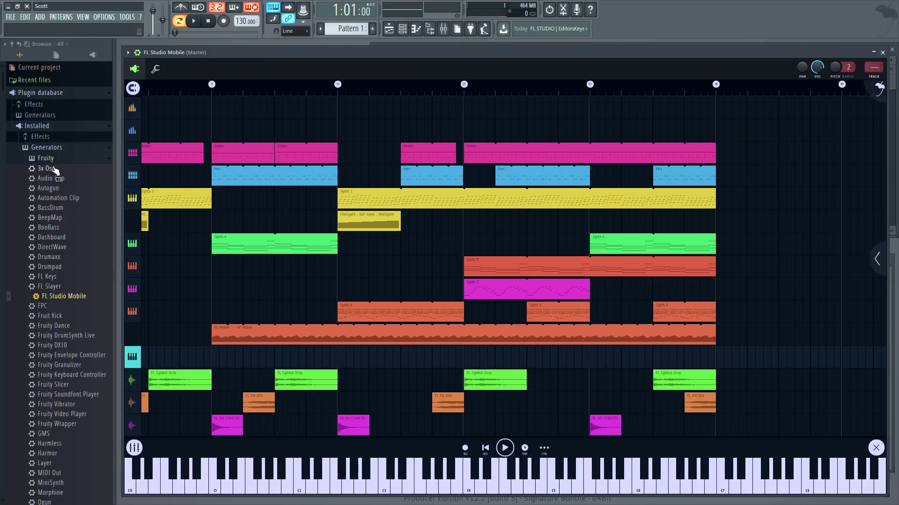
{"action": "left_click_drag", "start_coordinate": [220, 94], "coordinate": [274, 94]}
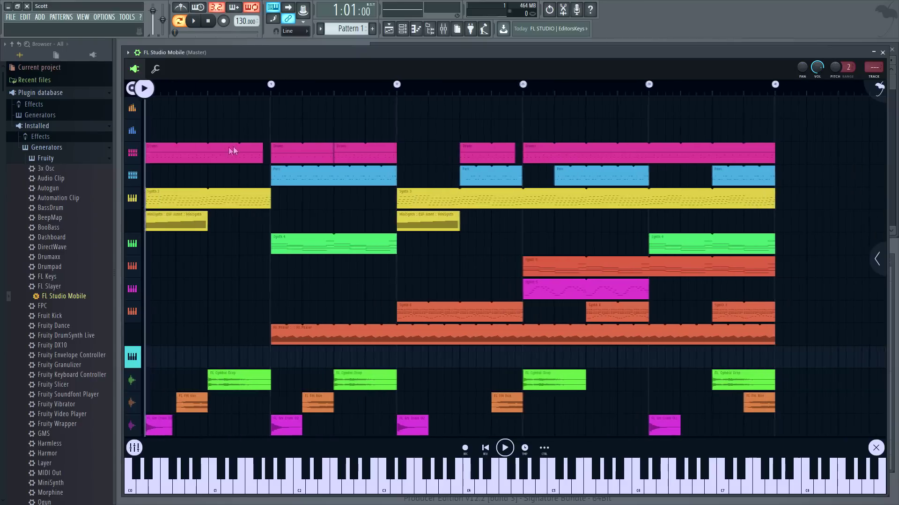
{"action": "mouse_move", "coordinate": [186, 153]}
{"action": "left_mouse_down"}
{"action": "mouse_move", "coordinate": [259, 110]}
{"action": "mouse_move", "coordinate": [477, 112]}
{"action": "mouse_move", "coordinate": [241, 123]}
{"action": "mouse_move", "coordinate": [291, 125]}
{"action": "mouse_move", "coordinate": [274, 120]}
{"action": "left_mouse_up"}
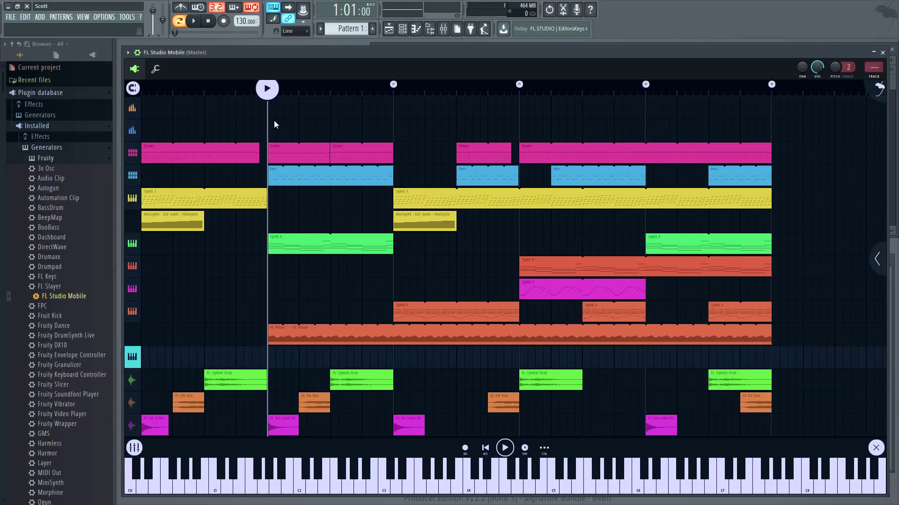
{"action": "left_click", "coordinate": [270, 89]}
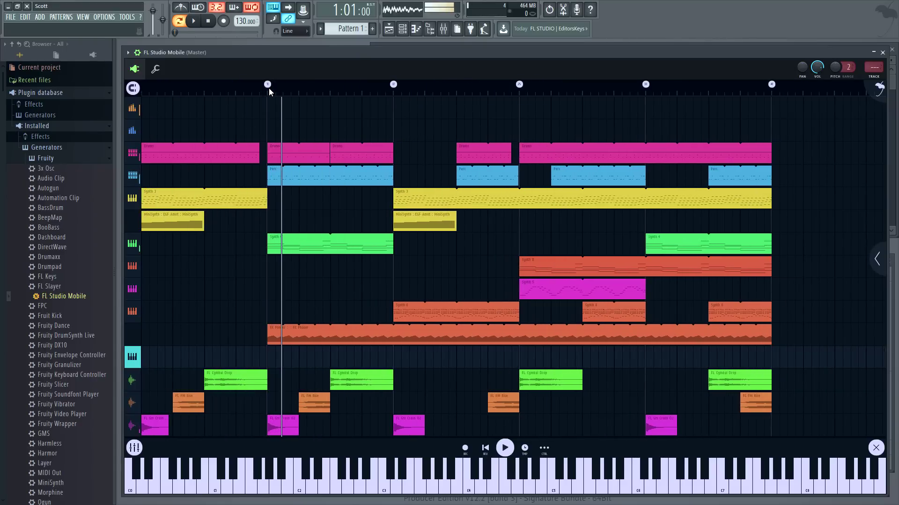
{"action": "left_click", "coordinate": [505, 448]}
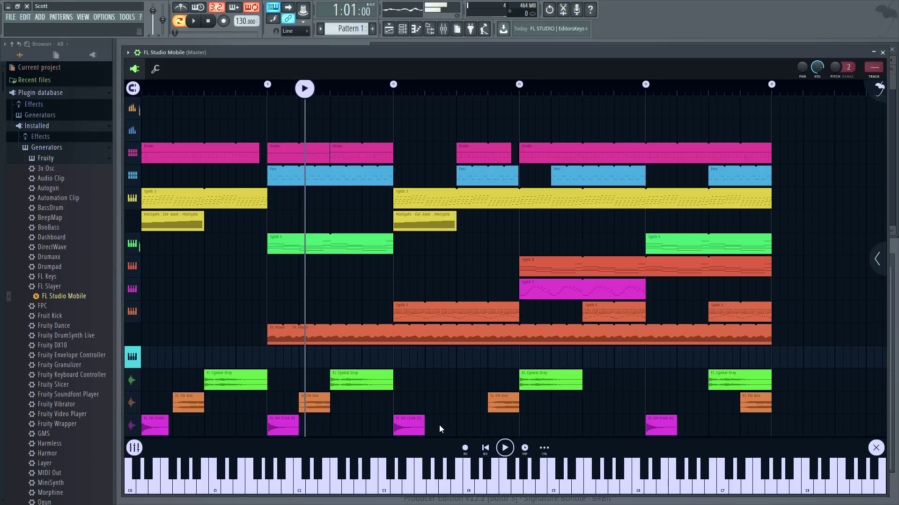
{"action": "left_click_drag", "start_coordinate": [440, 443], "coordinate": [442, 381]}
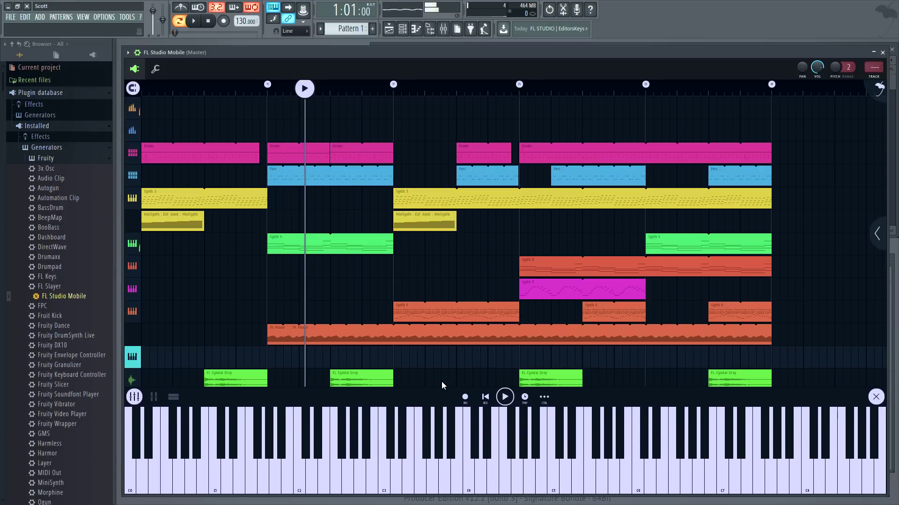
Resume playback and adjust the tempo with the dial and -1/+1 buttons, from about 110 toward 115 BPM.
{"action": "left_click", "coordinate": [524, 401]}
{"action": "key", "text": "space"}
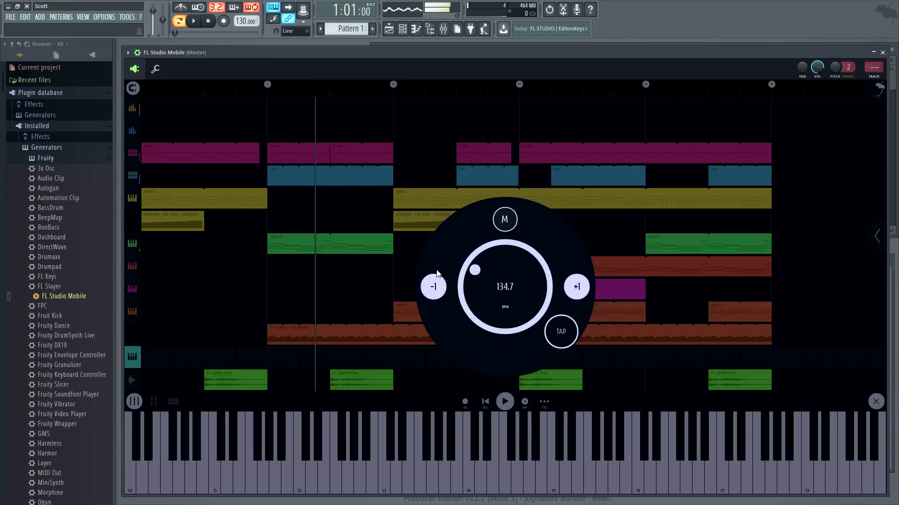
{"action": "left_click_drag", "start_coordinate": [437, 274], "coordinate": [487, 248]}
{"action": "left_click", "coordinate": [435, 284]}
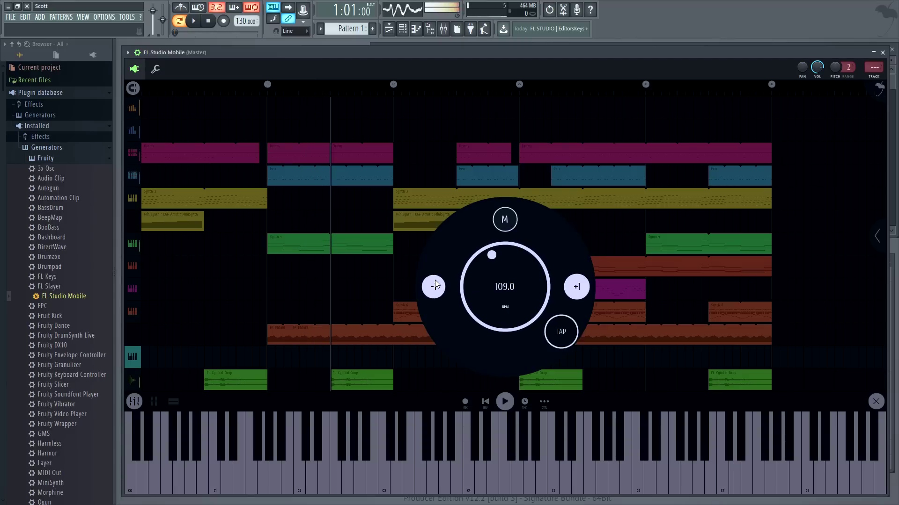
{"action": "left_click", "coordinate": [577, 286]}
{"action": "left_click", "coordinate": [577, 286]}
{"action": "left_click", "coordinate": [578, 286]}
{"action": "left_click", "coordinate": [578, 287]}
{"action": "left_click", "coordinate": [580, 288]}
{"action": "left_click", "coordinate": [581, 287]}
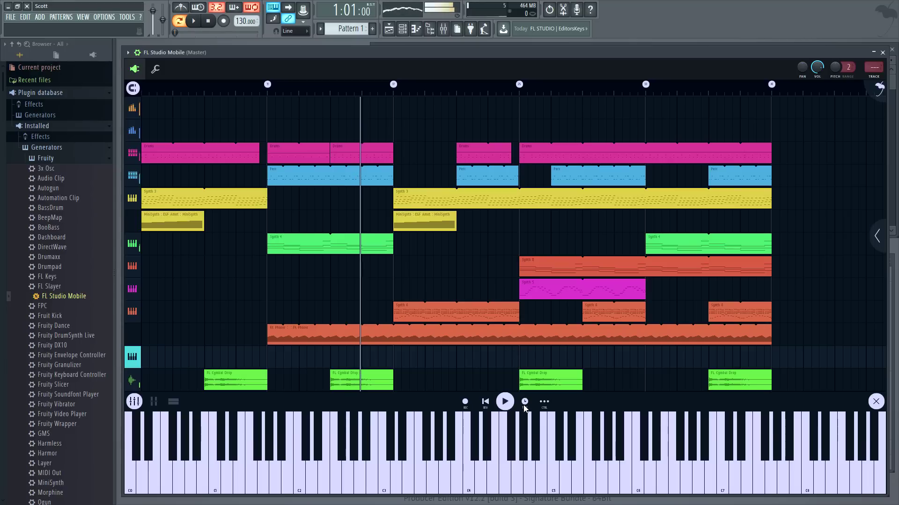
Tap the tempo up to about 122 BPM, switch on the metronome, and close the tempo dial.
{"action": "left_click", "coordinate": [524, 405]}
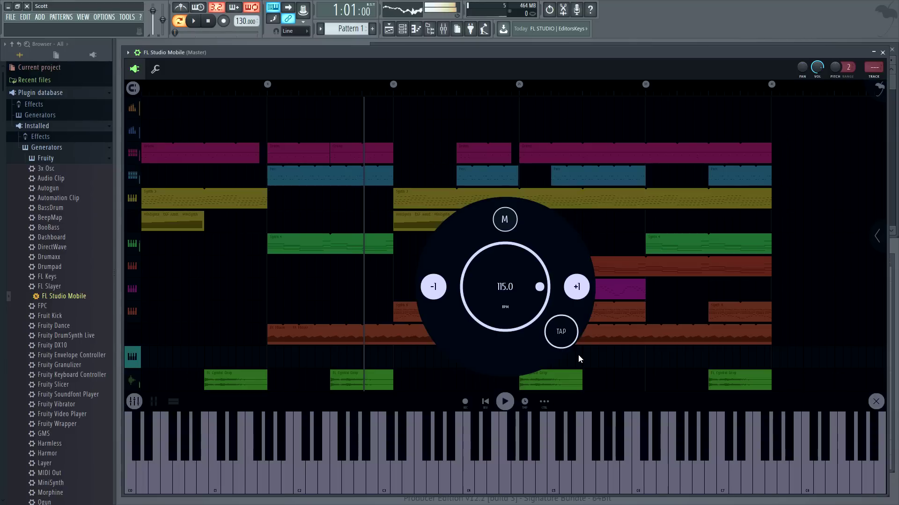
{"action": "left_click", "coordinate": [561, 331]}
{"action": "left_click", "coordinate": [560, 329]}
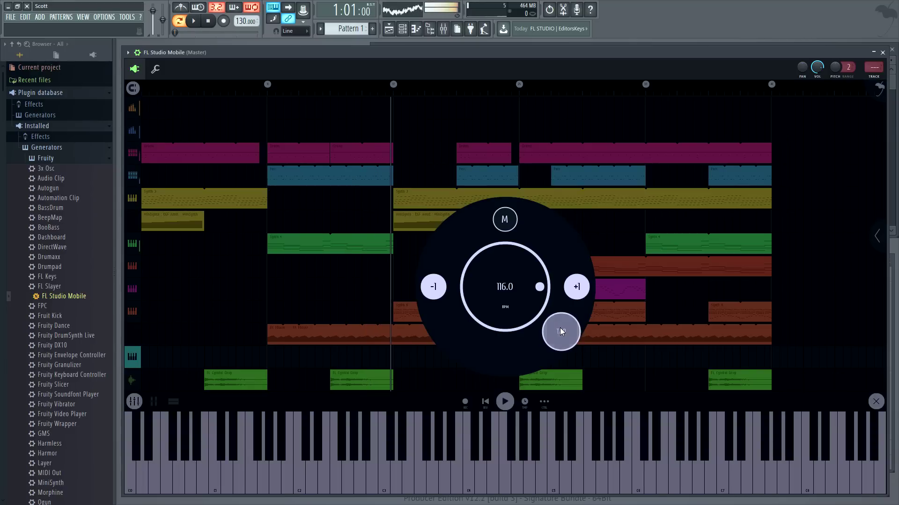
{"action": "left_click", "coordinate": [561, 332]}
{"action": "left_click", "coordinate": [561, 331]}
{"action": "left_click", "coordinate": [561, 332]}
{"action": "left_click", "coordinate": [561, 332]}
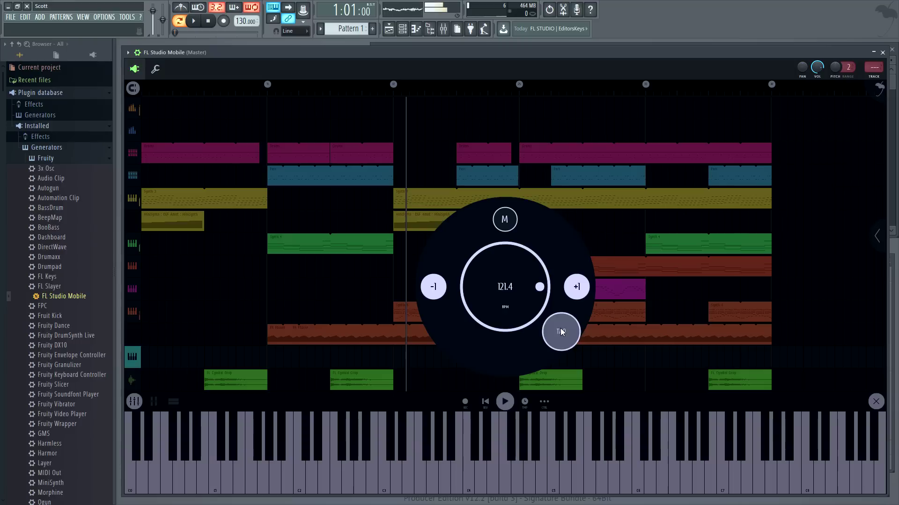
{"action": "left_click", "coordinate": [561, 331]}
{"action": "left_click", "coordinate": [561, 331]}
{"action": "left_click", "coordinate": [561, 332]}
{"action": "left_click", "coordinate": [561, 332]}
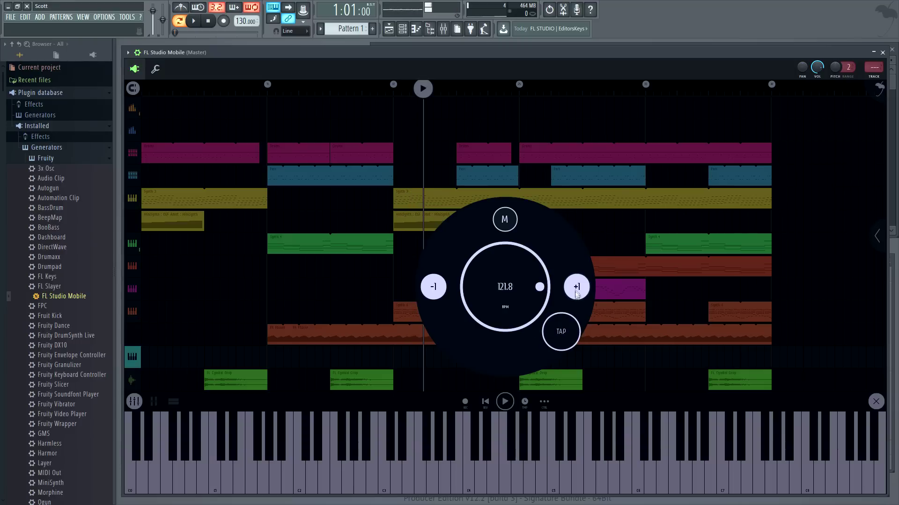
{"action": "left_click", "coordinate": [508, 220]}
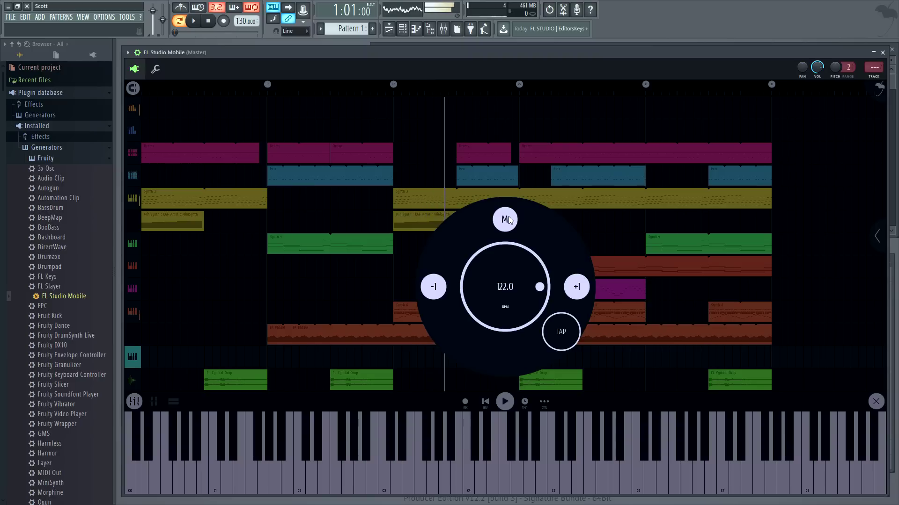
{"action": "left_click", "coordinate": [597, 224]}
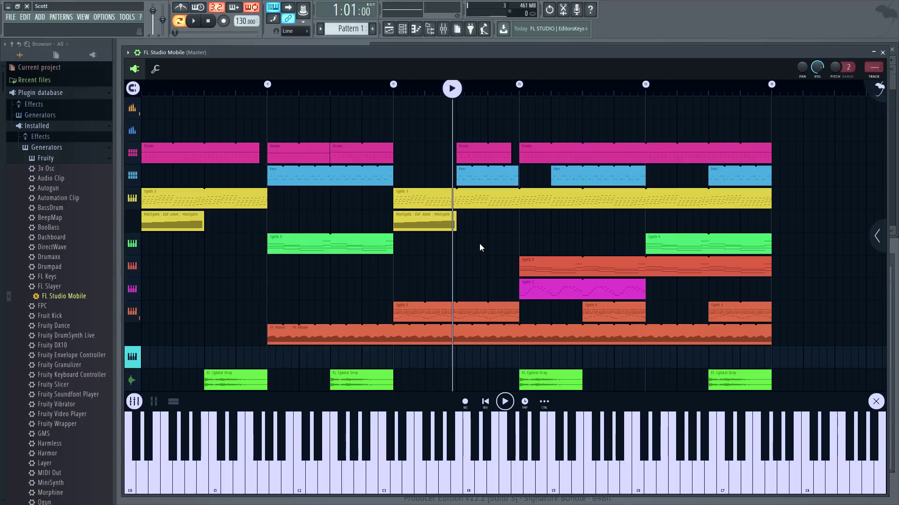
Jump back a couple of bars, enlarge the Drums pads, and trigger the Hat sound.
{"action": "left_click", "coordinate": [485, 402]}
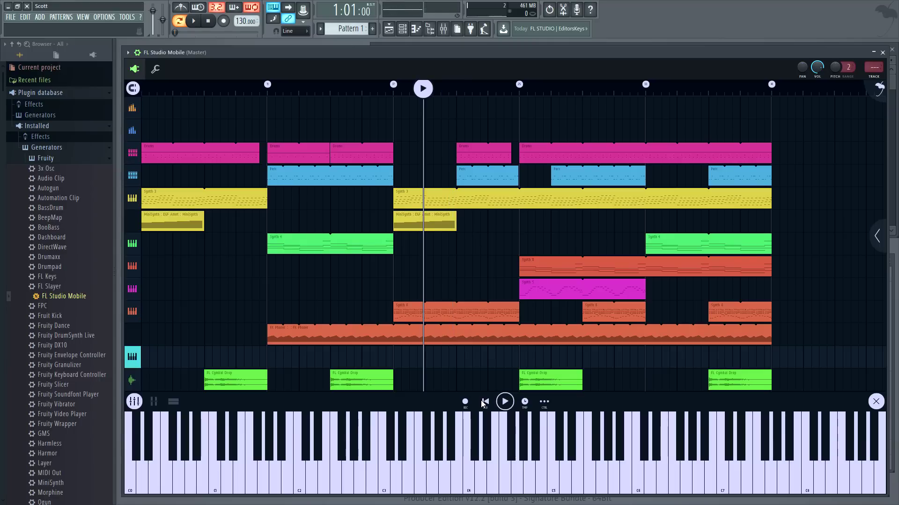
{"action": "left_click", "coordinate": [198, 153]}
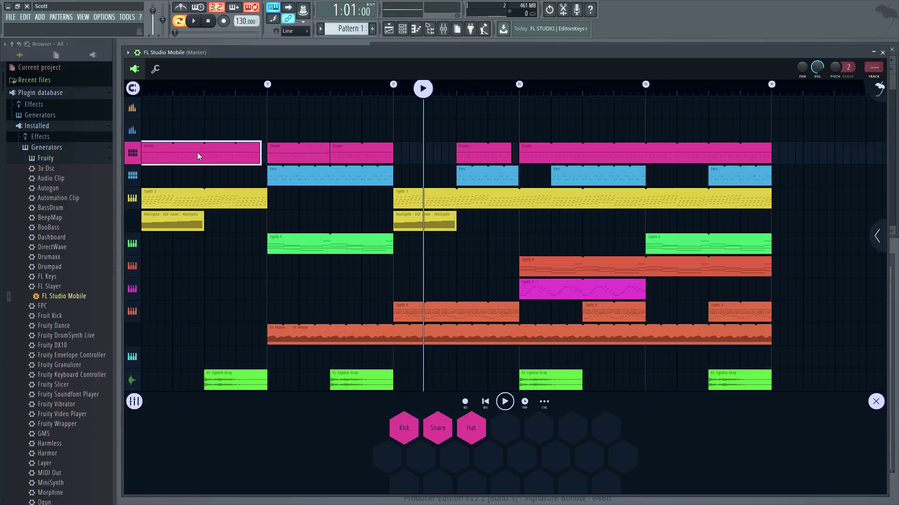
{"action": "left_click_drag", "start_coordinate": [395, 403], "coordinate": [393, 248]}
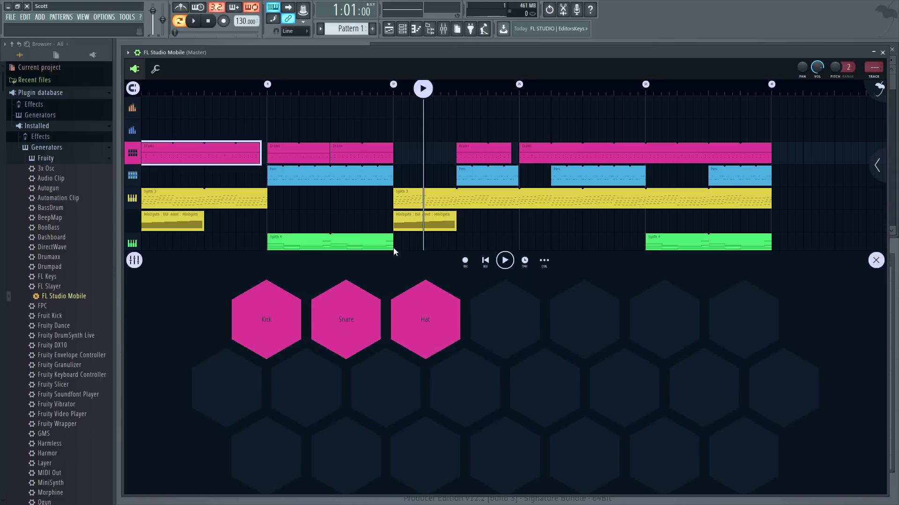
{"action": "left_click", "coordinate": [417, 320]}
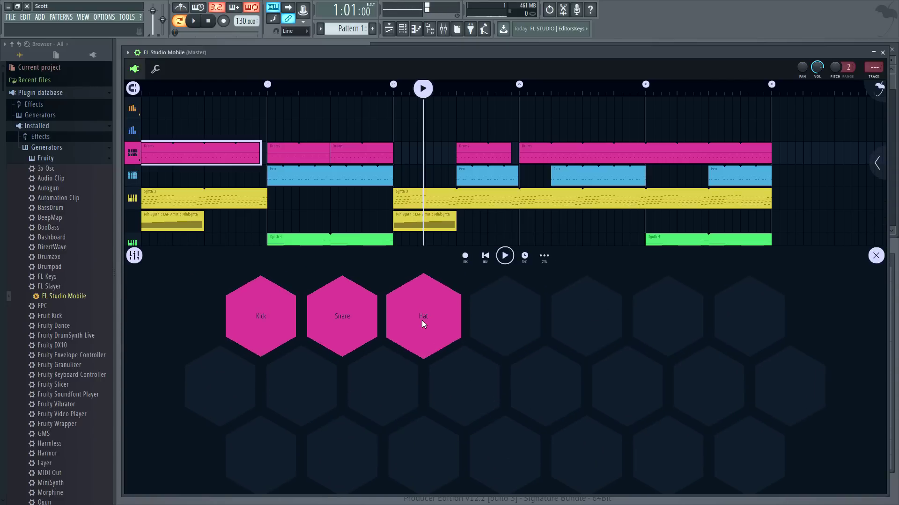
Trigger a Percussion pad on the Perc track, then play a run of Synth 3 notes.
{"action": "left_click", "coordinate": [291, 178]}
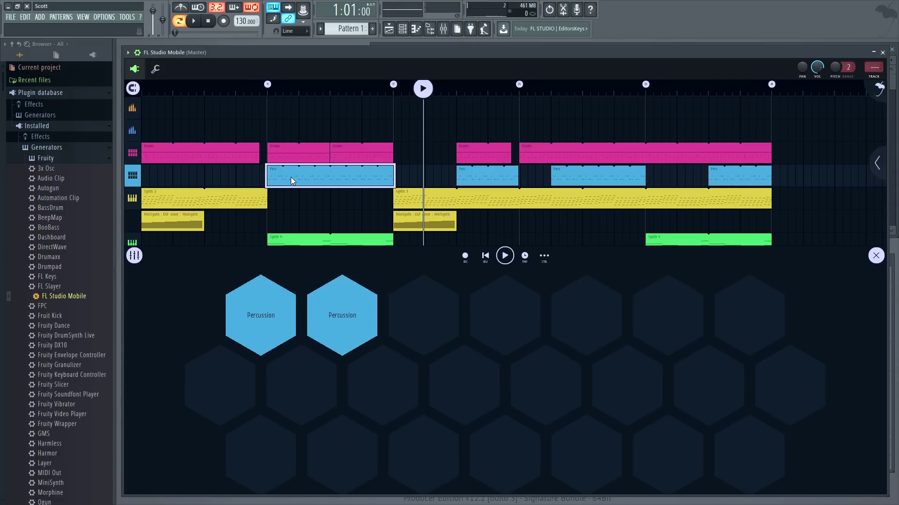
{"action": "left_click", "coordinate": [352, 322]}
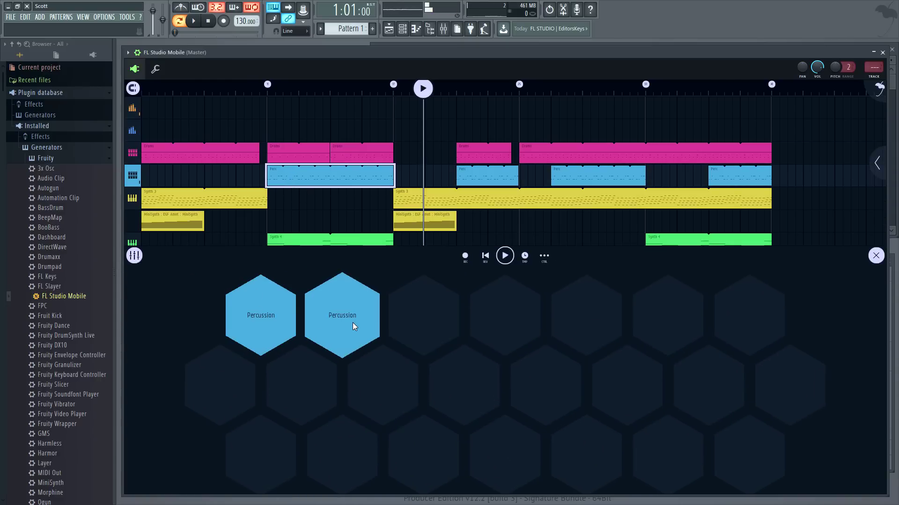
{"action": "left_click", "coordinate": [199, 205]}
{"action": "left_click_drag", "start_coordinate": [426, 256], "coordinate": [430, 346]}
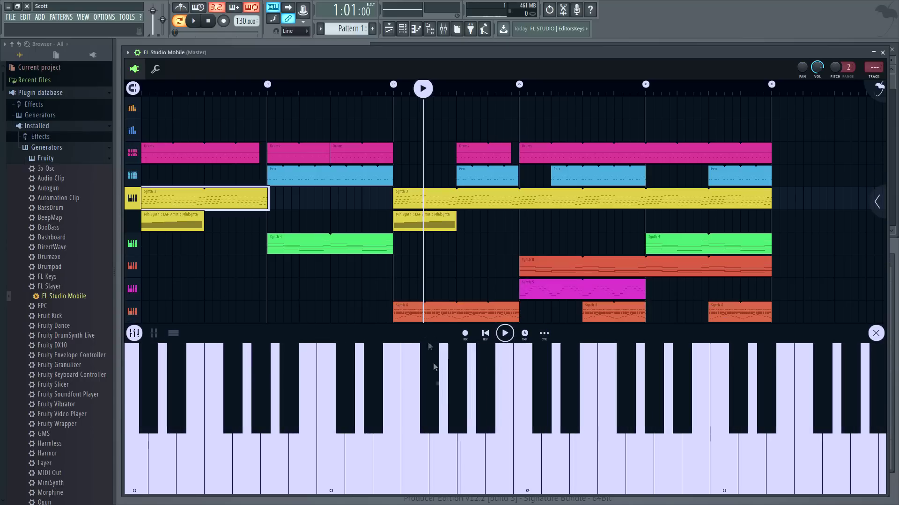
{"action": "left_click_drag", "start_coordinate": [527, 467], "coordinate": [641, 467]}
Open the FX panel, close the keyboard, and view the Drums, Synth 3, 4, 8, 5 and 11 effect chains.
{"action": "left_click", "coordinate": [877, 201]}
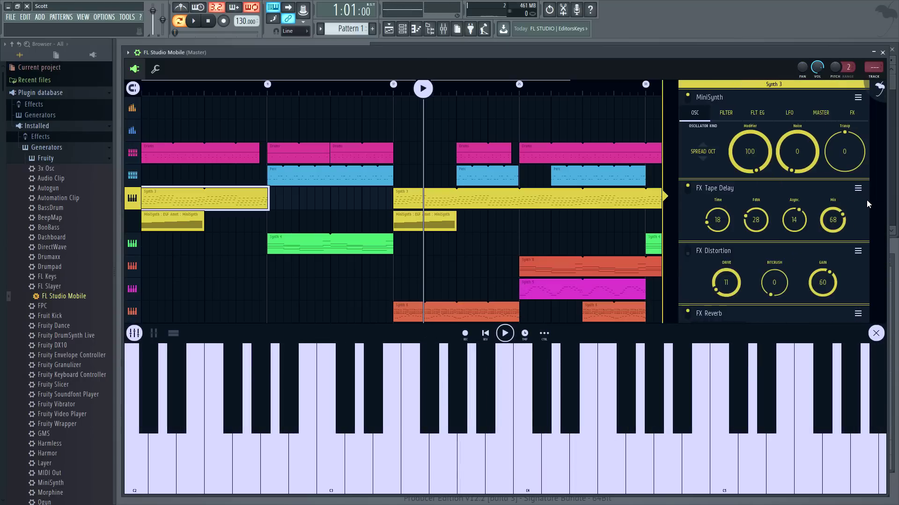
{"action": "left_click", "coordinate": [874, 333]}
{"action": "left_click", "coordinate": [161, 148]}
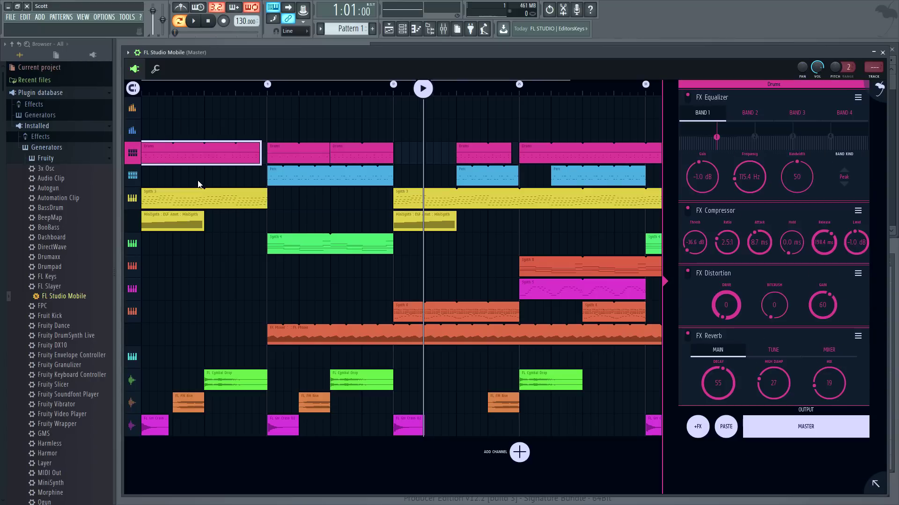
{"action": "left_click", "coordinate": [277, 173]}
{"action": "left_click", "coordinate": [202, 200]}
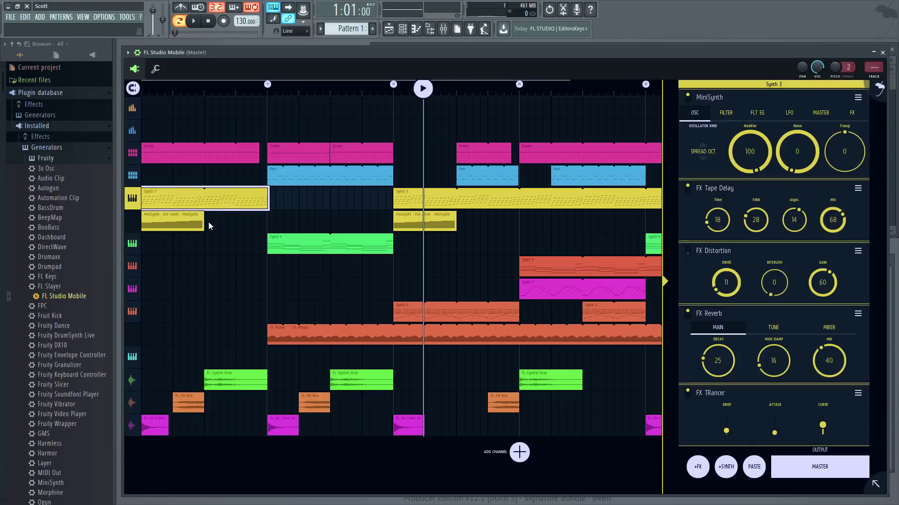
{"action": "left_click", "coordinate": [203, 221]}
{"action": "left_click", "coordinate": [172, 243]}
{"action": "left_click", "coordinate": [161, 265]}
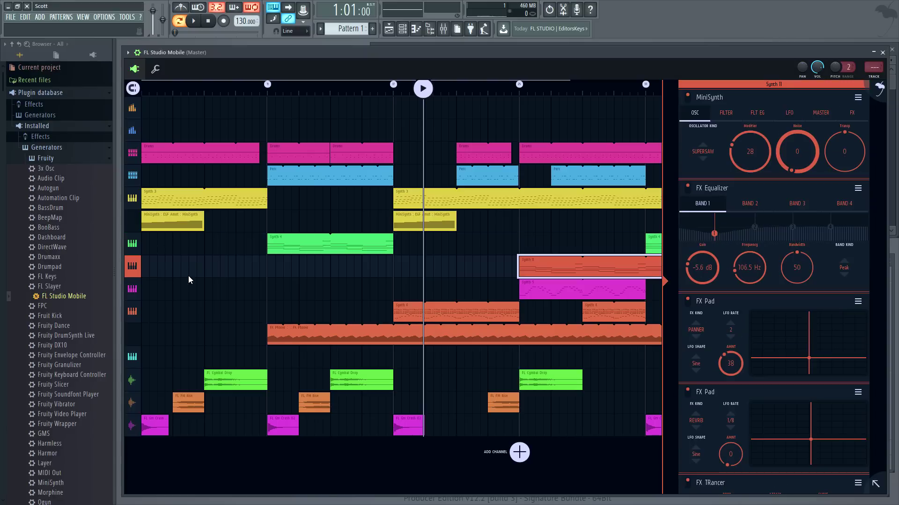
{"action": "left_click", "coordinate": [195, 291]}
{"action": "left_click", "coordinate": [203, 270]}
Move playback to bar 25, show the track volume and pan controls, and play with Synth 11 soloed.
{"action": "left_click_drag", "start_coordinate": [422, 89], "coordinate": [519, 89]}
{"action": "left_click_drag", "start_coordinate": [133, 267], "coordinate": [166, 266]}
{"action": "left_click", "coordinate": [167, 267]}
{"action": "key", "text": "space"}
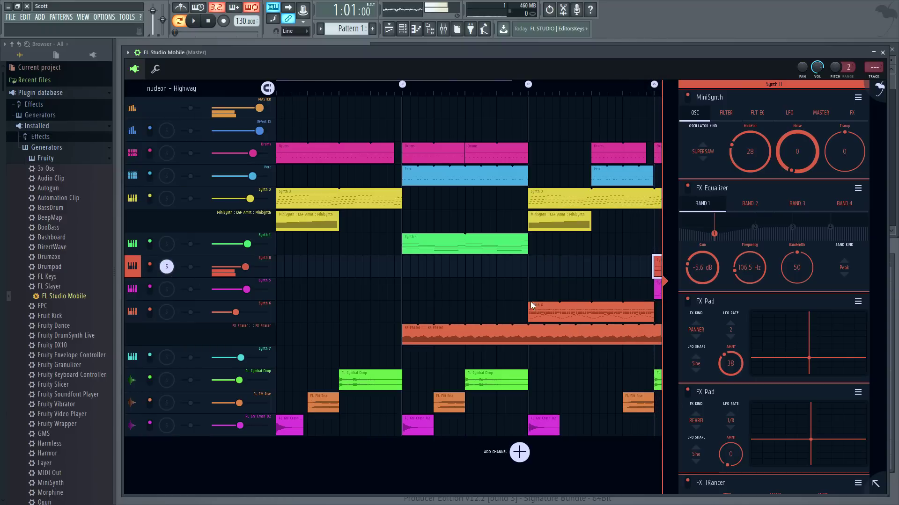
{"action": "scroll", "coordinate": [681, 304], "scroll_direction": "down", "scroll_amount": 5}
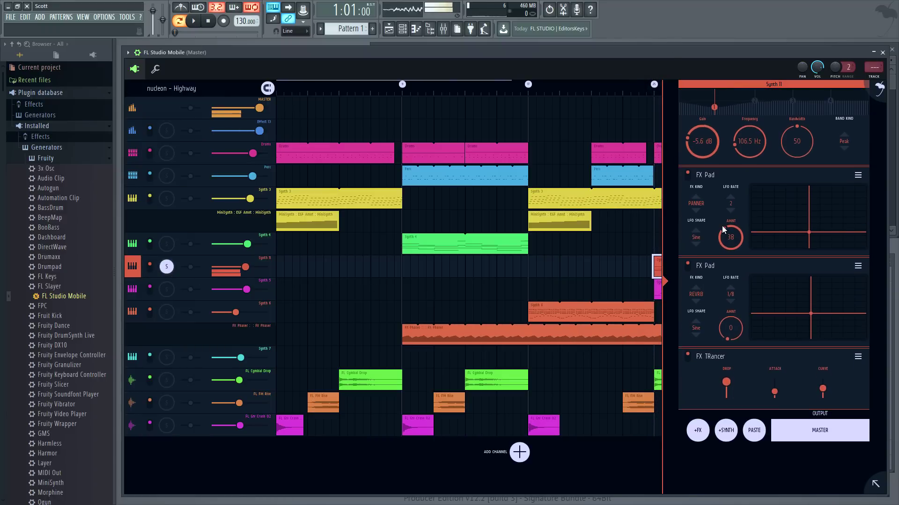
{"action": "scroll", "coordinate": [680, 330], "scroll_direction": "up", "scroll_amount": 5}
{"action": "scroll", "coordinate": [681, 331], "scroll_direction": "down", "scroll_amount": 4}
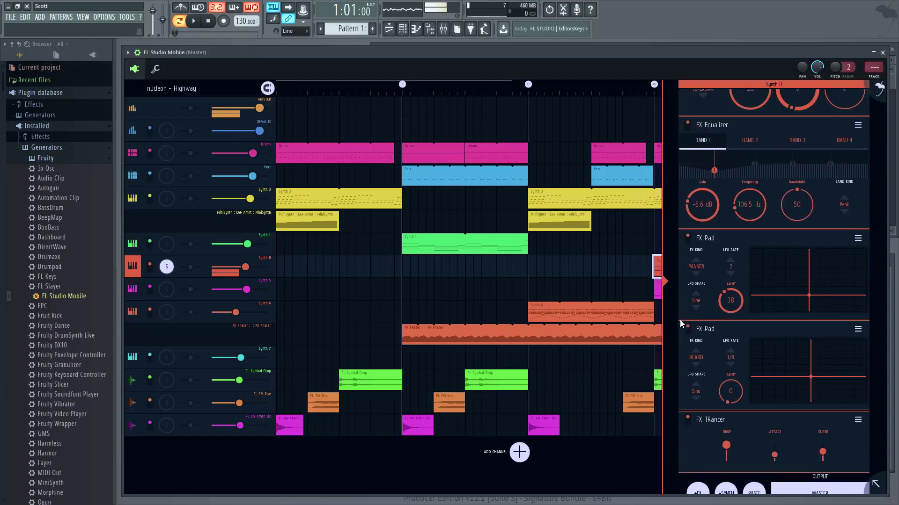
{"action": "scroll", "coordinate": [775, 242], "scroll_direction": "up", "scroll_amount": 3}
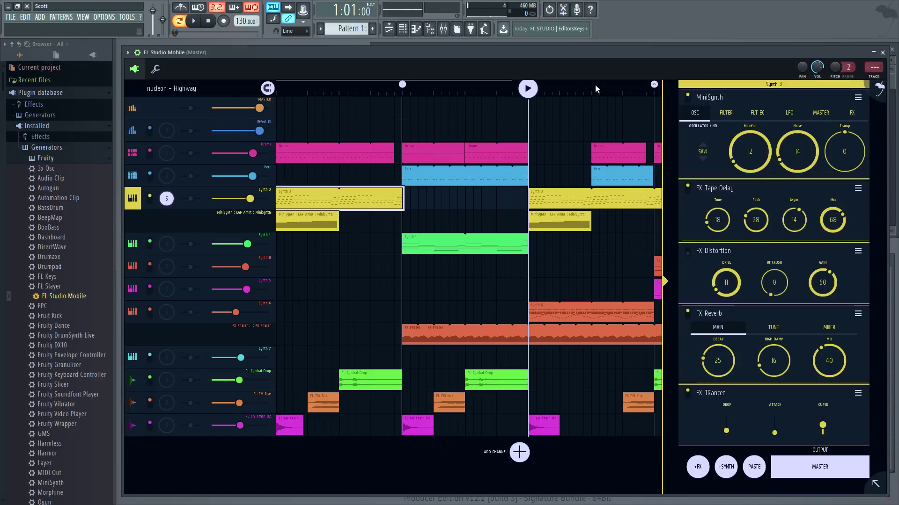
Play the arrangement and open the MiniSynth Load Preset browser.
{"action": "left_click", "coordinate": [531, 89]}
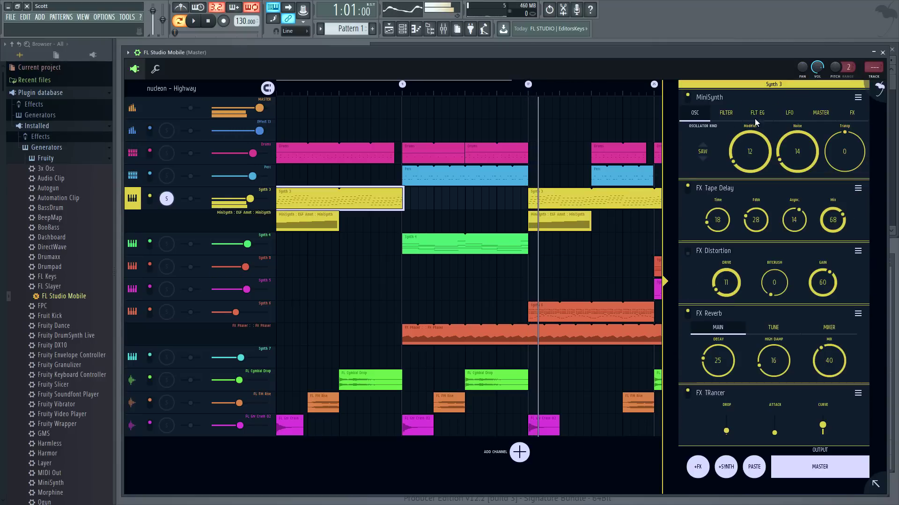
{"action": "left_click", "coordinate": [857, 97]}
{"action": "left_click", "coordinate": [776, 96]}
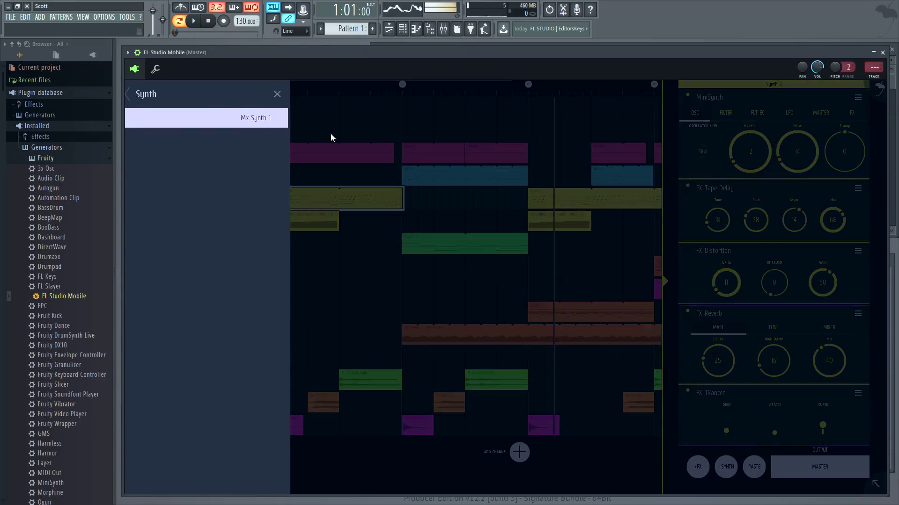
Try Bass epiano, then load the Synth Bass preset Bass Me and collapse the instrument panel.
{"action": "left_click", "coordinate": [136, 94]}
{"action": "left_click", "coordinate": [163, 168]}
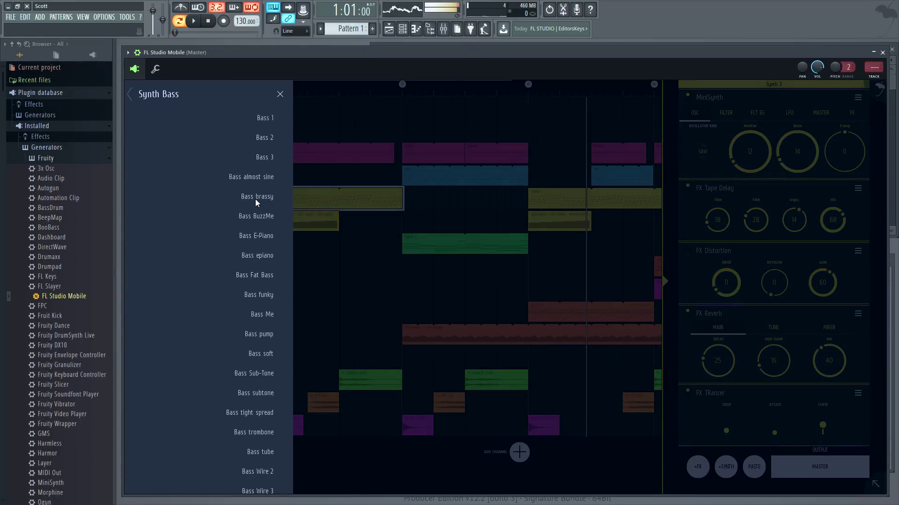
{"action": "left_click", "coordinate": [260, 255]}
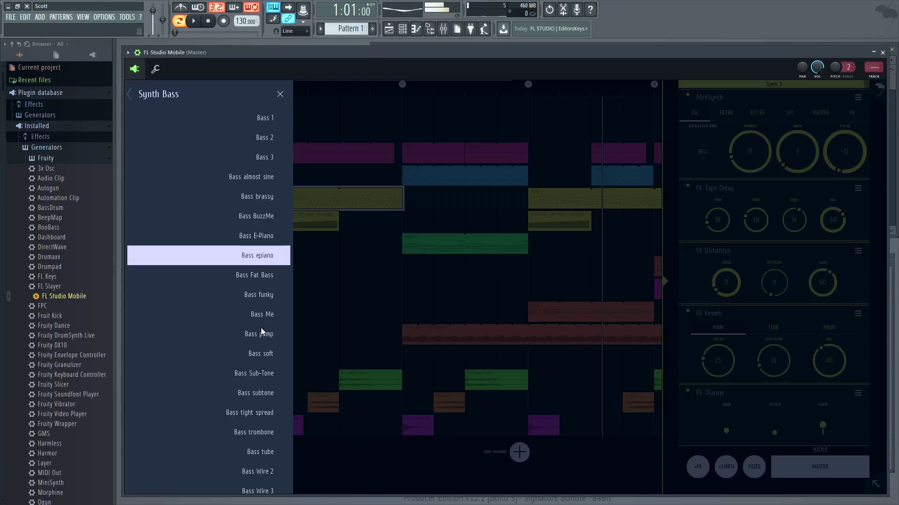
{"action": "left_click", "coordinate": [260, 316]}
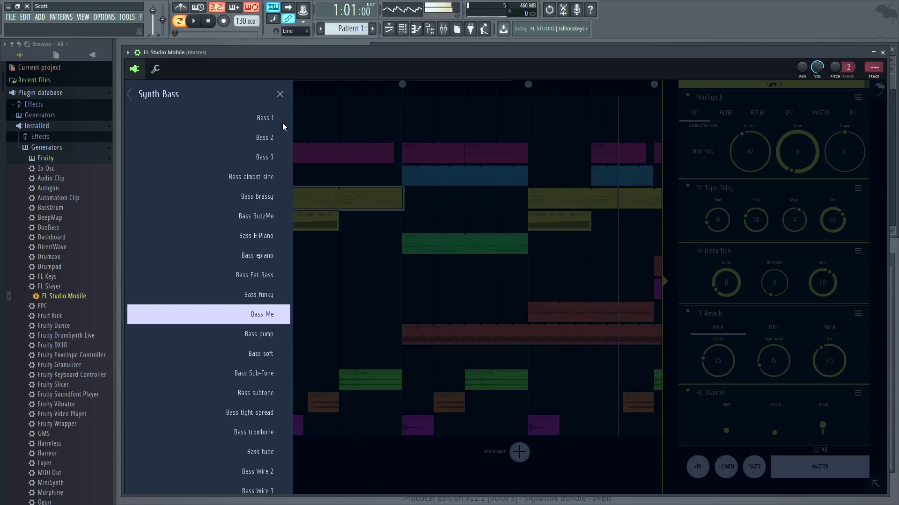
{"action": "left_click", "coordinate": [280, 95]}
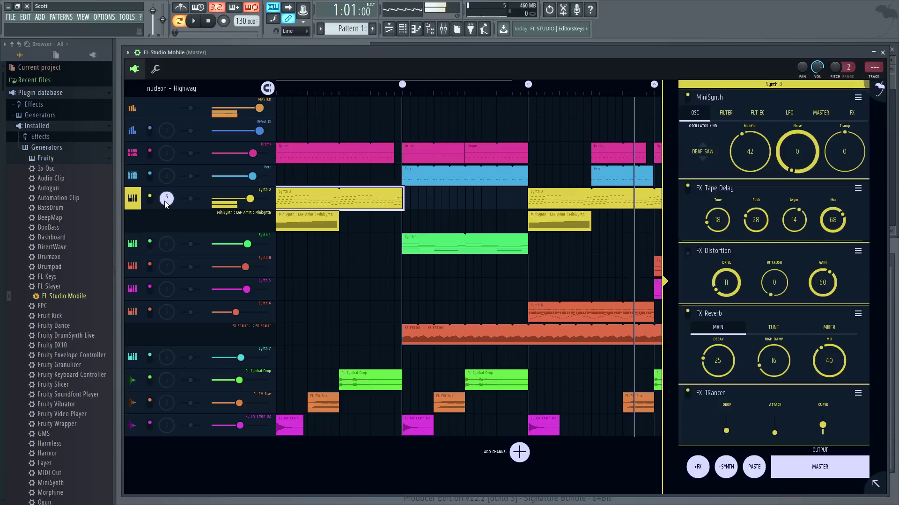
{"action": "left_click", "coordinate": [665, 281]}
Stop playback, open the Synth 3 clip in the piano roll, and delete its three upper-right notes.
{"action": "key", "text": "space"}
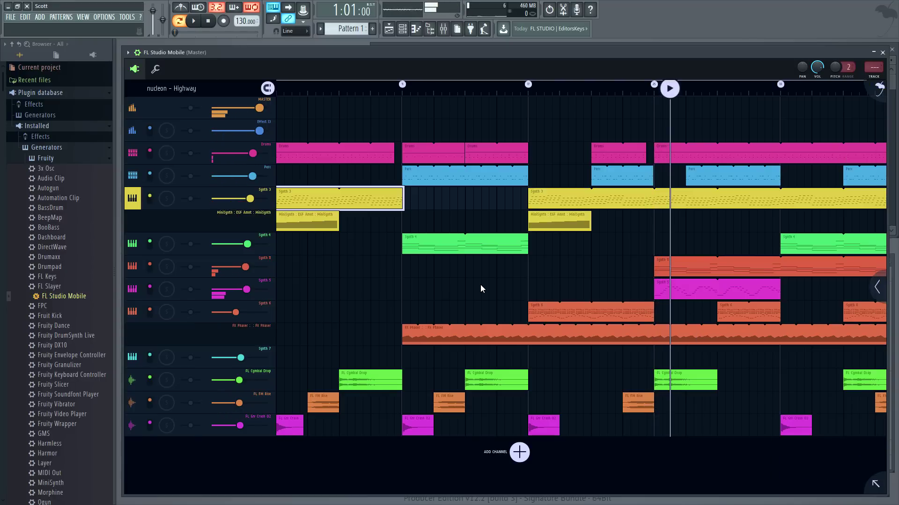
{"action": "double_click", "coordinate": [351, 200]}
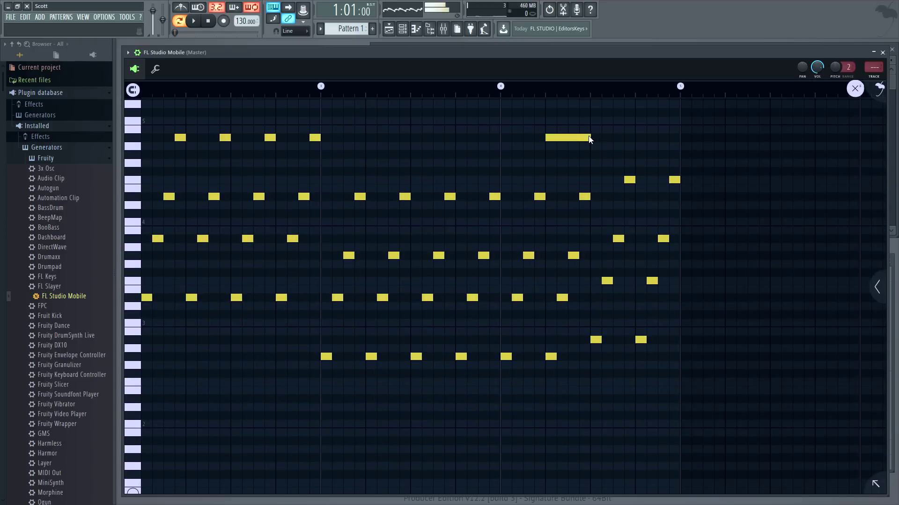
{"action": "left_click_drag", "start_coordinate": [777, 131], "coordinate": [554, 119]}
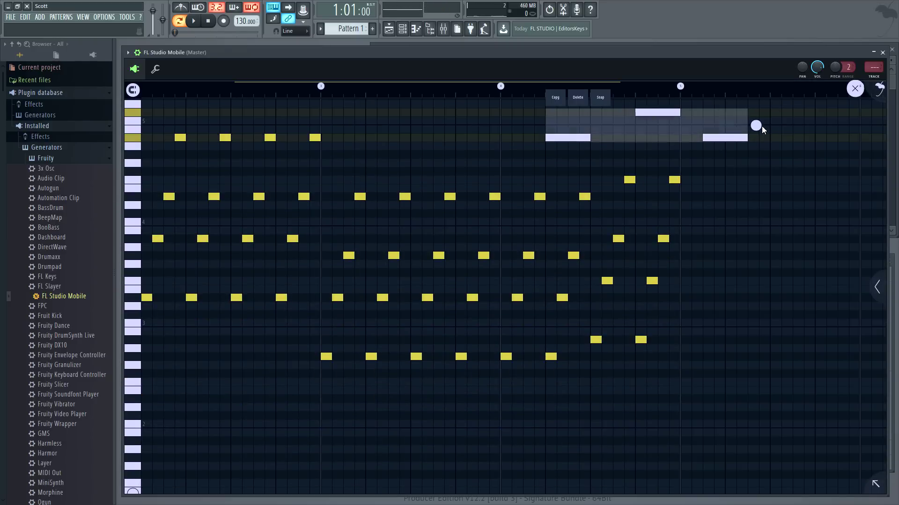
{"action": "left_click_drag", "start_coordinate": [756, 125], "coordinate": [619, 126]}
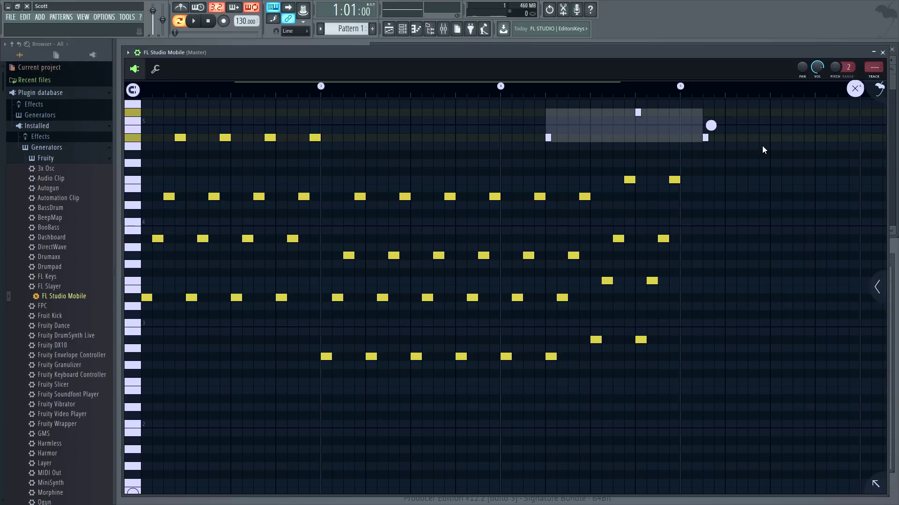
{"action": "key", "text": "Delete"}
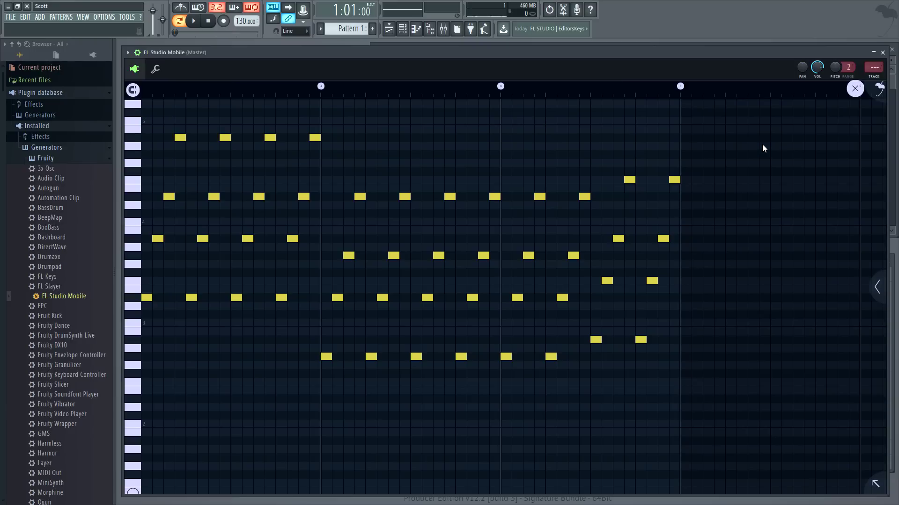
Close the piano roll and open the Drums clip's step pattern from the playlist.
{"action": "left_click", "coordinate": [855, 89]}
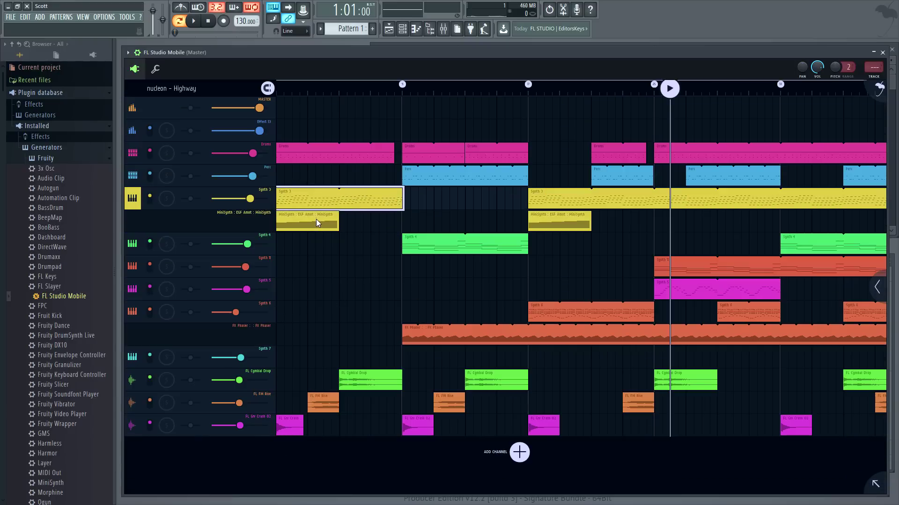
{"action": "left_click", "coordinate": [301, 153]}
{"action": "left_click", "coordinate": [301, 152]}
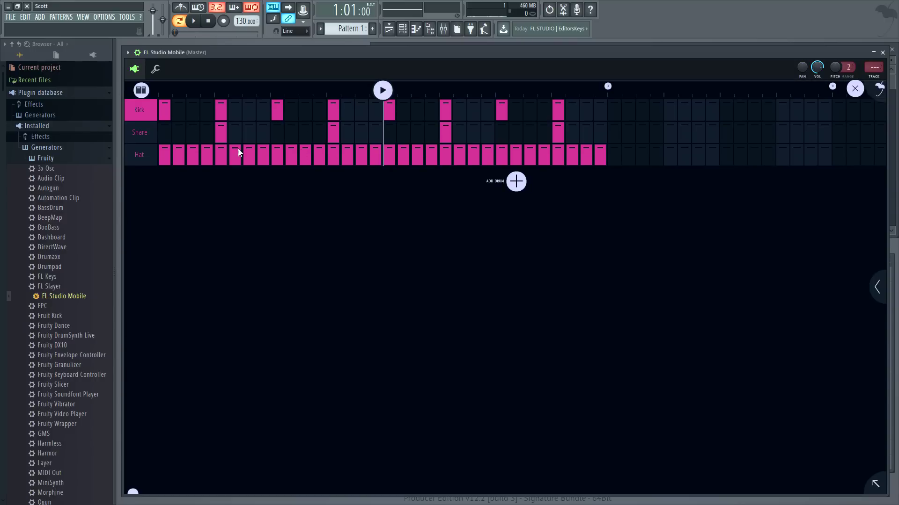
Show each drum's mixer settings, enable S on Snare and Hat, and stop playback.
{"action": "left_click", "coordinate": [154, 111]}
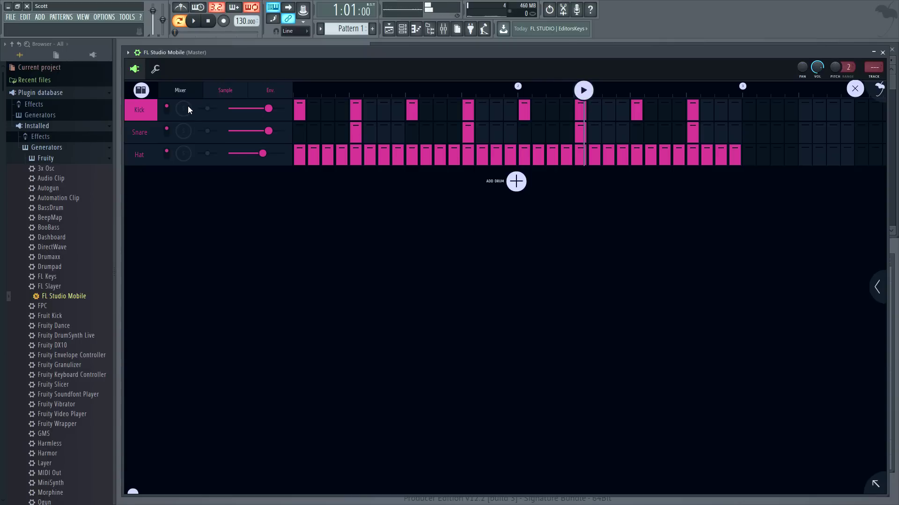
{"action": "left_click", "coordinate": [185, 128]}
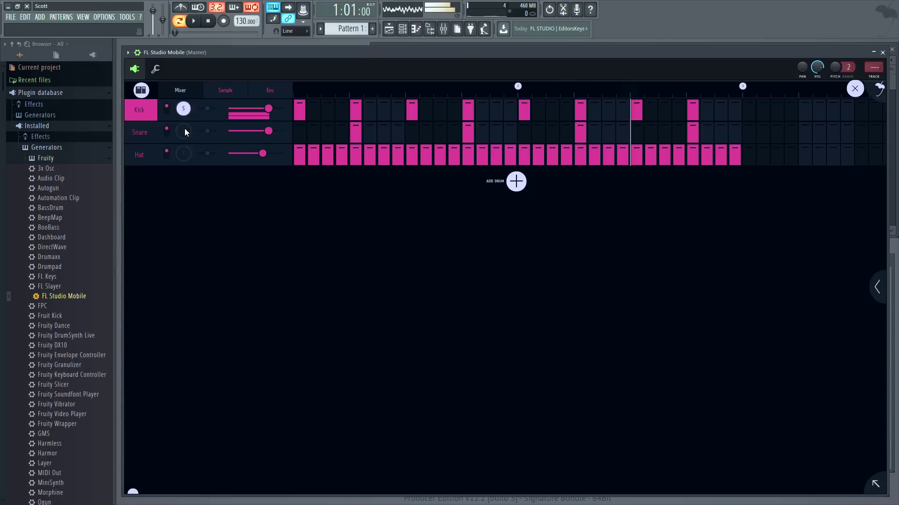
{"action": "left_click", "coordinate": [184, 153]}
{"action": "key", "text": "space"}
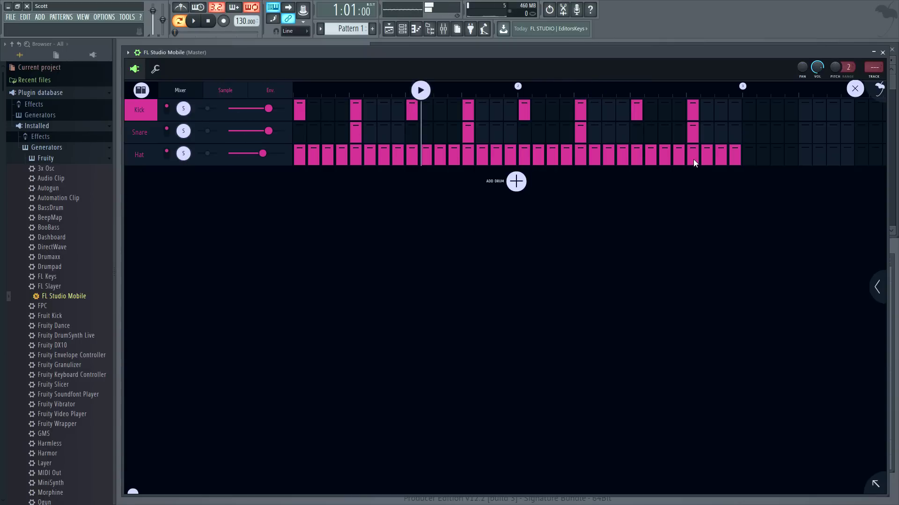
Add a new drum row using the Percussion sample Attack GlassTap 01.
{"action": "left_click", "coordinate": [523, 180]}
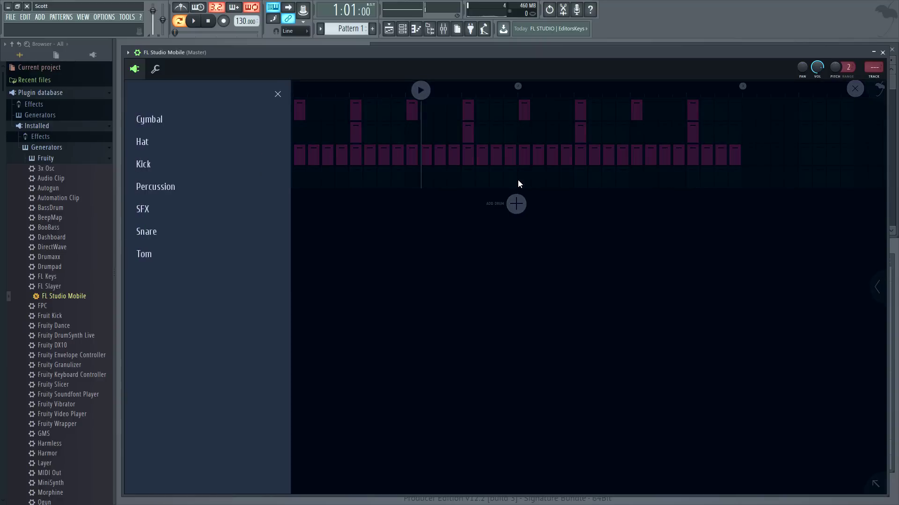
{"action": "left_click", "coordinate": [172, 187]}
{"action": "left_click", "coordinate": [244, 222]}
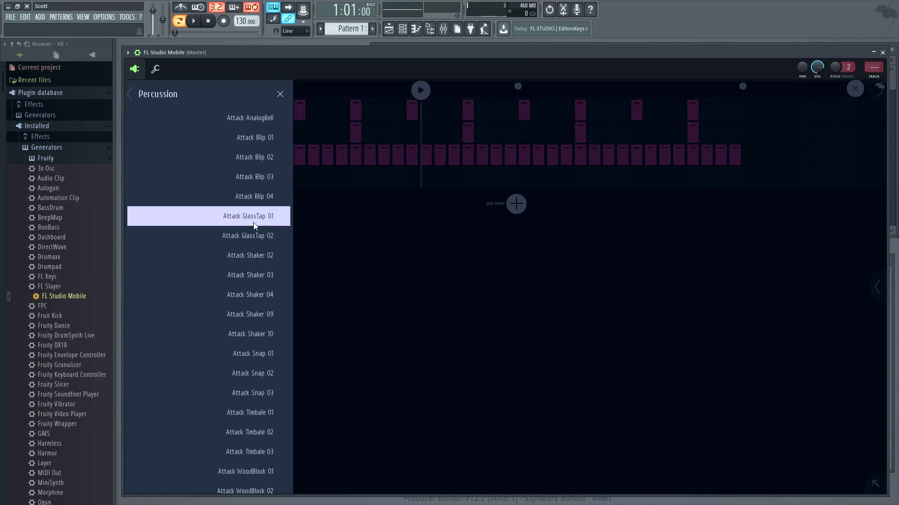
{"action": "left_click", "coordinate": [280, 95]}
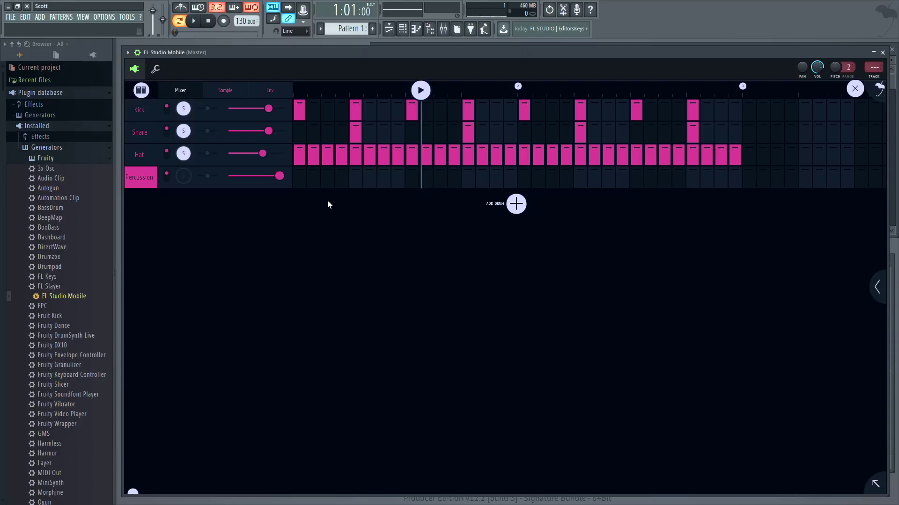
Program Percussion steps, keeping the early hits and removing the later ones.
{"action": "left_click", "coordinate": [383, 176]}
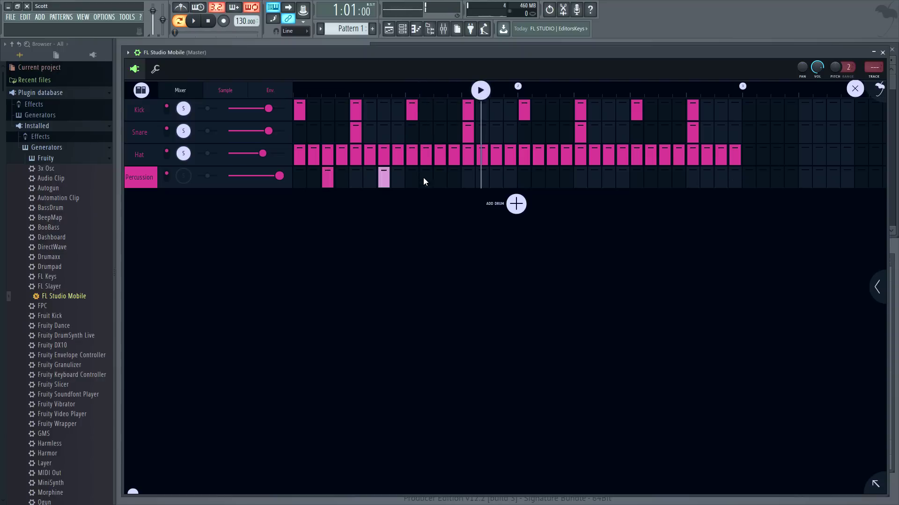
{"action": "left_click", "coordinate": [426, 176]}
{"action": "left_click", "coordinate": [496, 177]}
{"action": "left_click", "coordinate": [567, 177]}
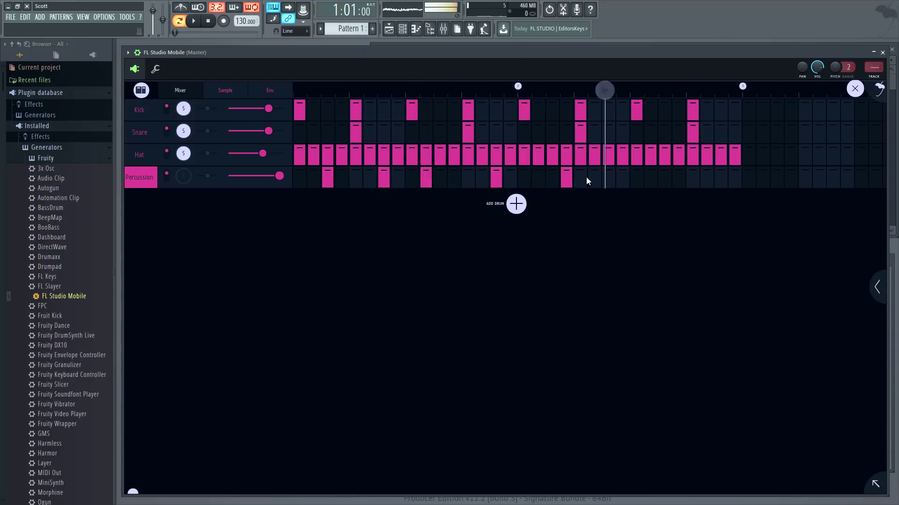
{"action": "left_click", "coordinate": [566, 177]}
{"action": "left_click", "coordinate": [496, 177]}
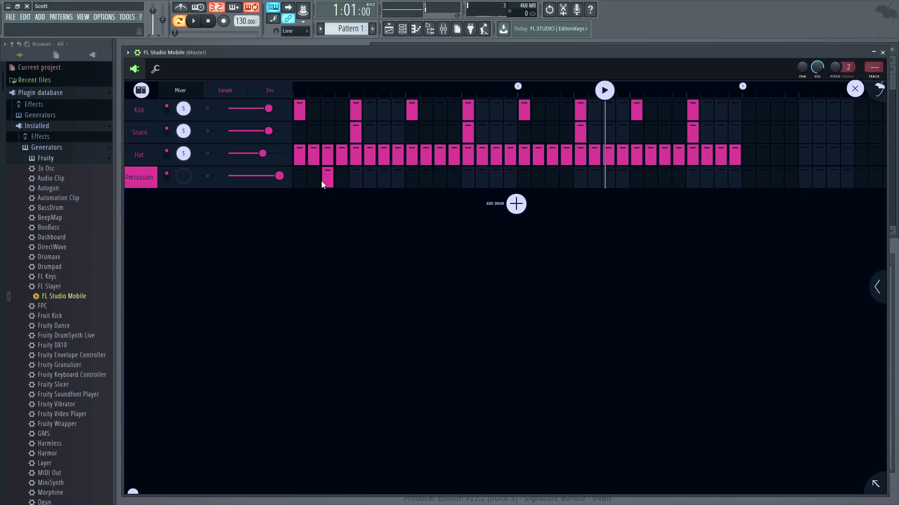
In the Kick's note editor, pan steps 5 and 13 oppositely, then check Pitch and return to Vel.
{"action": "left_click_drag", "start_coordinate": [132, 493], "coordinate": [132, 311]}
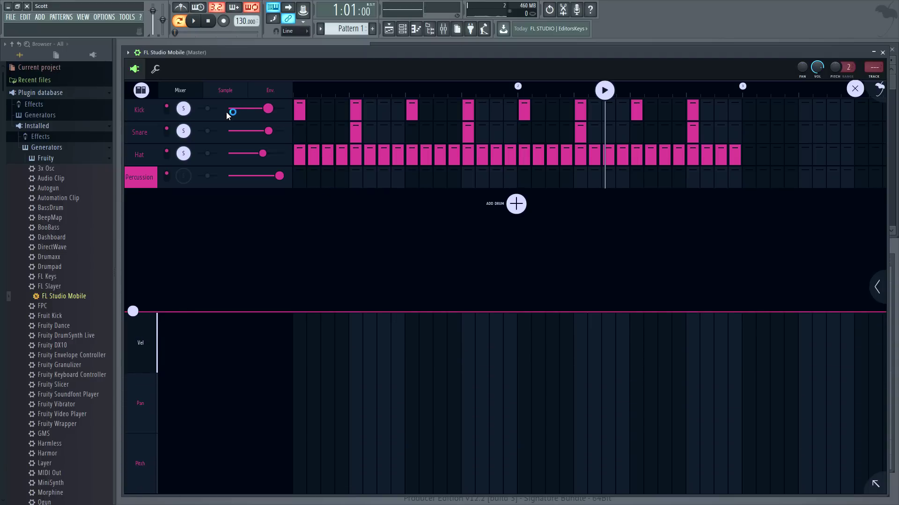
{"action": "left_click", "coordinate": [145, 111]}
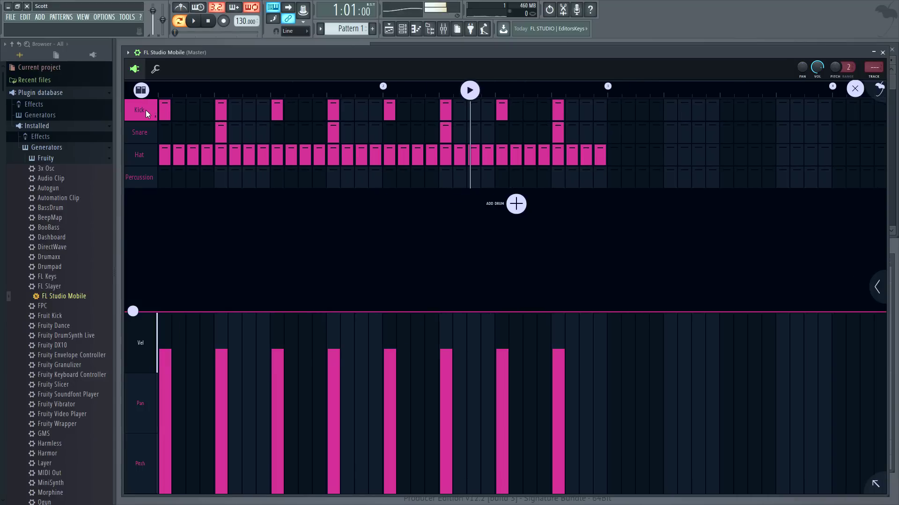
{"action": "left_click", "coordinate": [141, 405]}
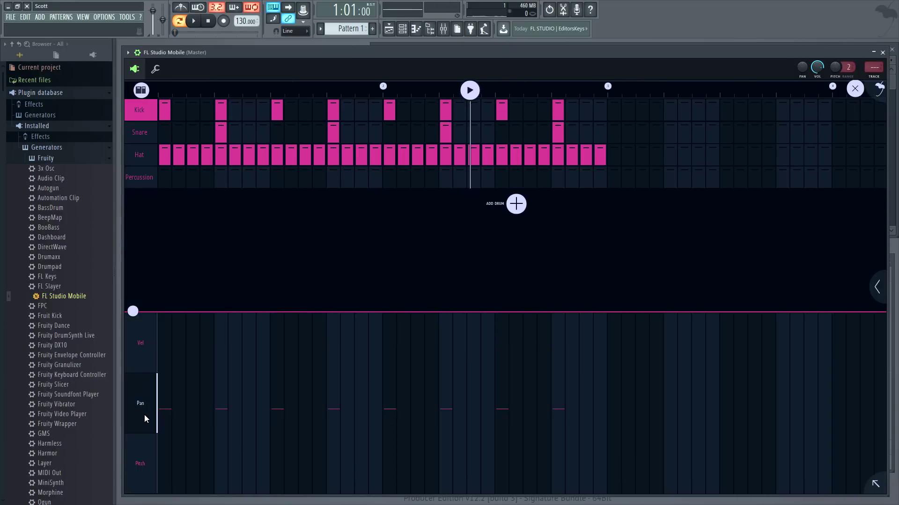
{"action": "left_click", "coordinate": [219, 353]}
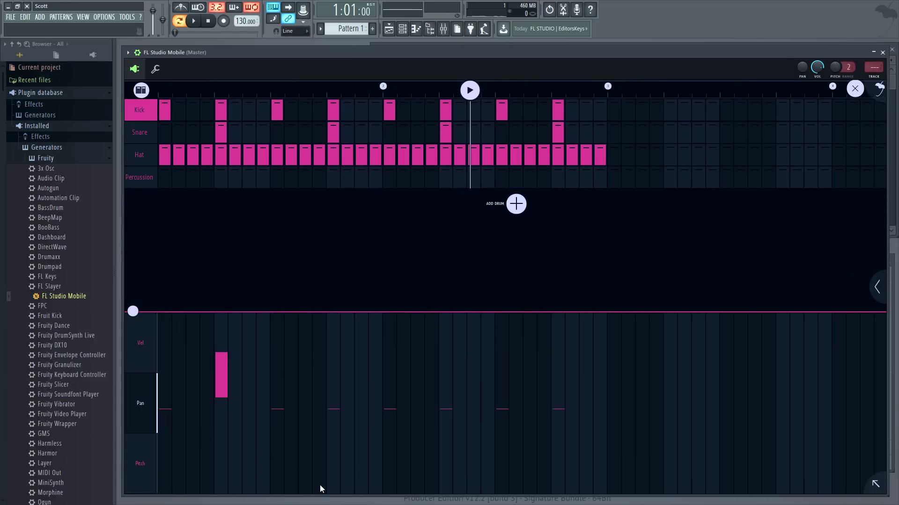
{"action": "left_click", "coordinate": [330, 454]}
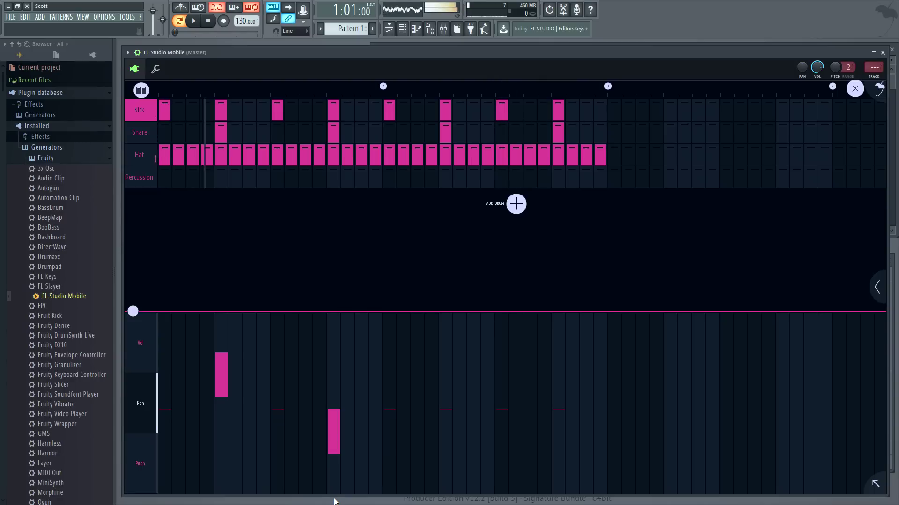
{"action": "left_click", "coordinate": [142, 464]}
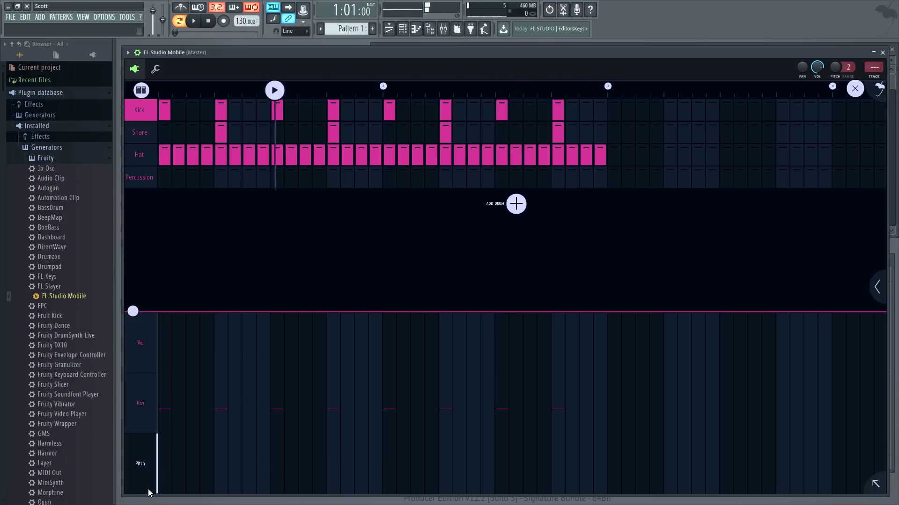
{"action": "left_click", "coordinate": [141, 348]}
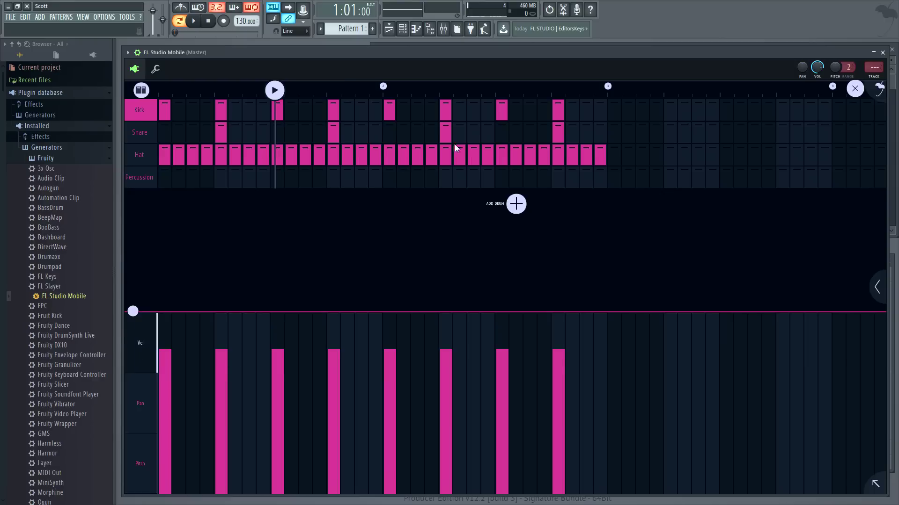
Bring back the nucleon – Highway arrangement, try the drum pads, and close the drum pattern editor.
{"action": "left_click", "coordinate": [855, 90]}
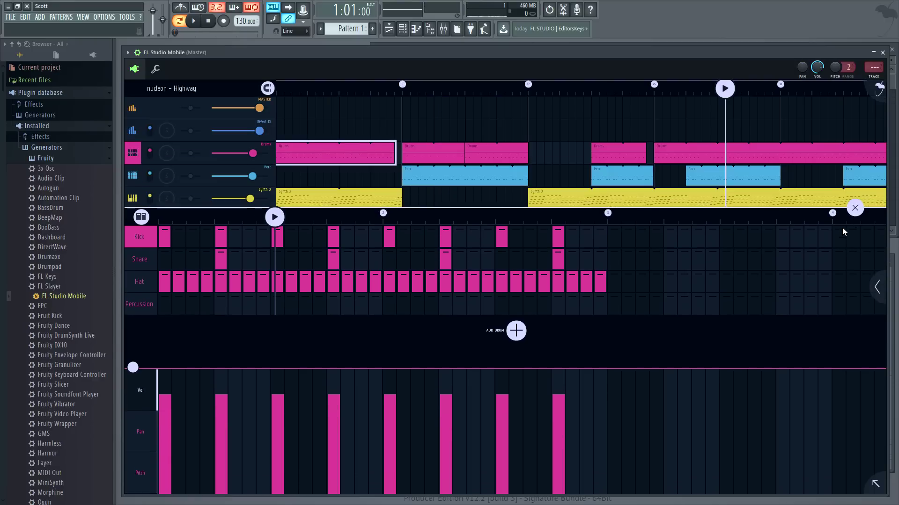
{"action": "left_click", "coordinate": [874, 485]}
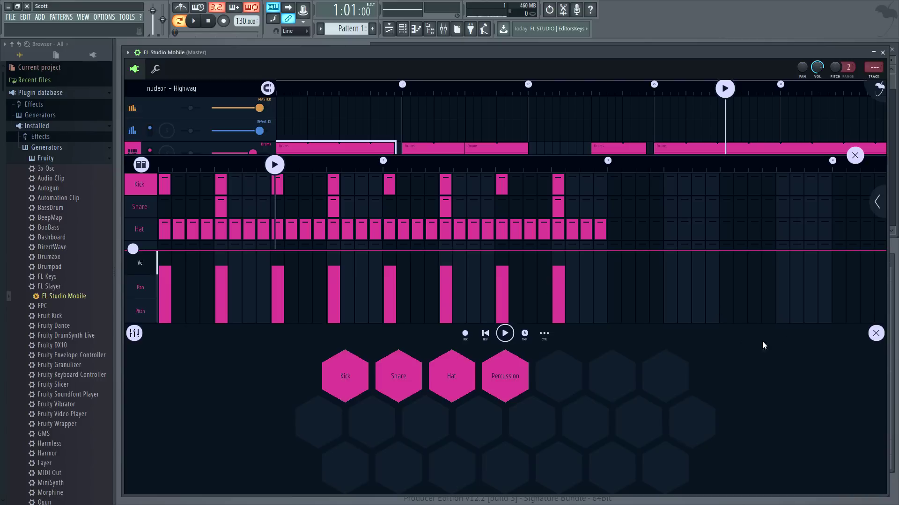
{"action": "left_click_drag", "start_coordinate": [762, 341], "coordinate": [710, 355]}
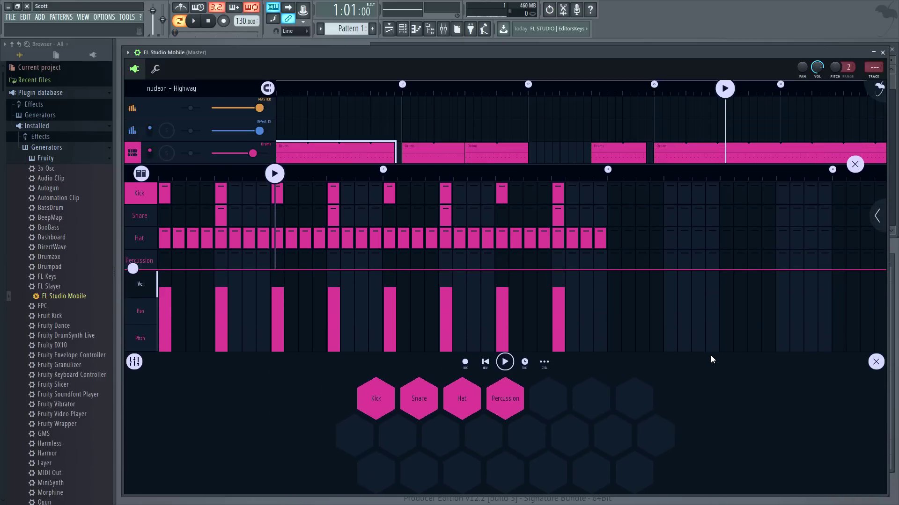
{"action": "left_click", "coordinate": [875, 362]}
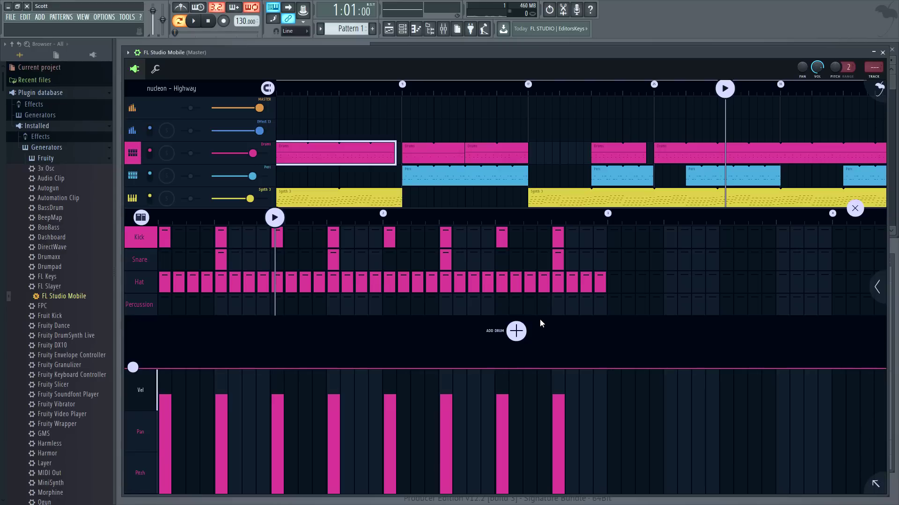
{"action": "left_click", "coordinate": [855, 211]}
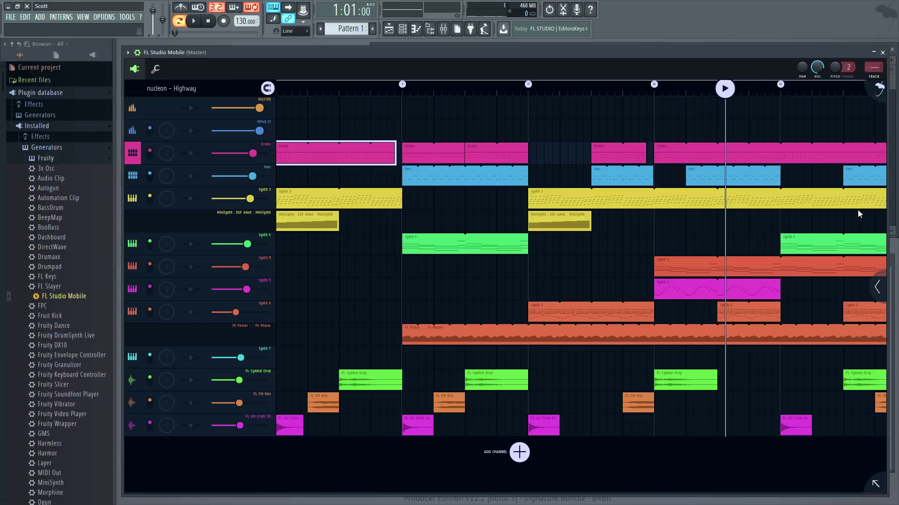
Open the piano keyboard, try the wheels and dual-row layout, then return to a single row.
{"action": "left_click", "coordinate": [132, 107]}
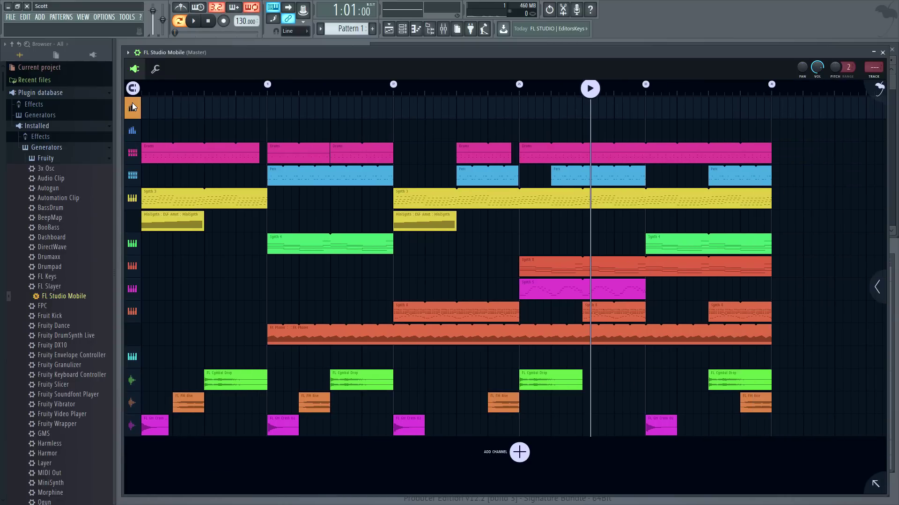
{"action": "left_click", "coordinate": [875, 485]}
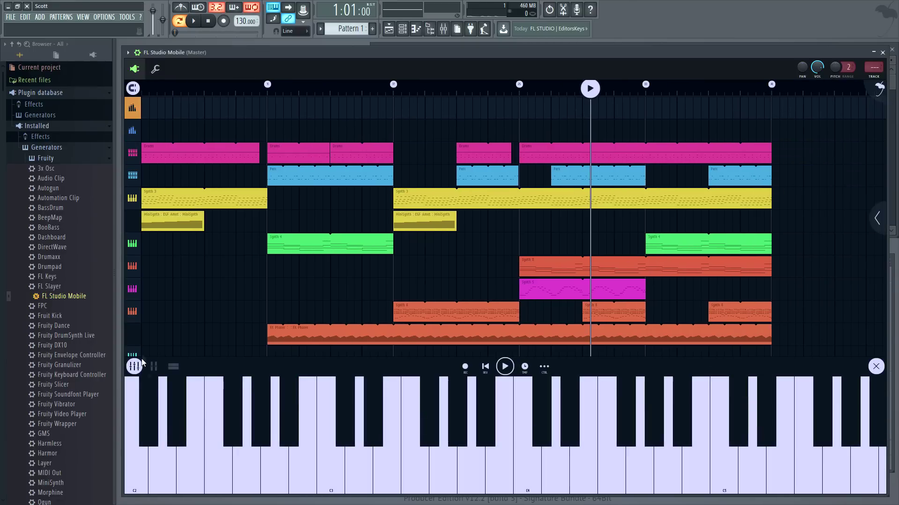
{"action": "left_click", "coordinate": [173, 366]}
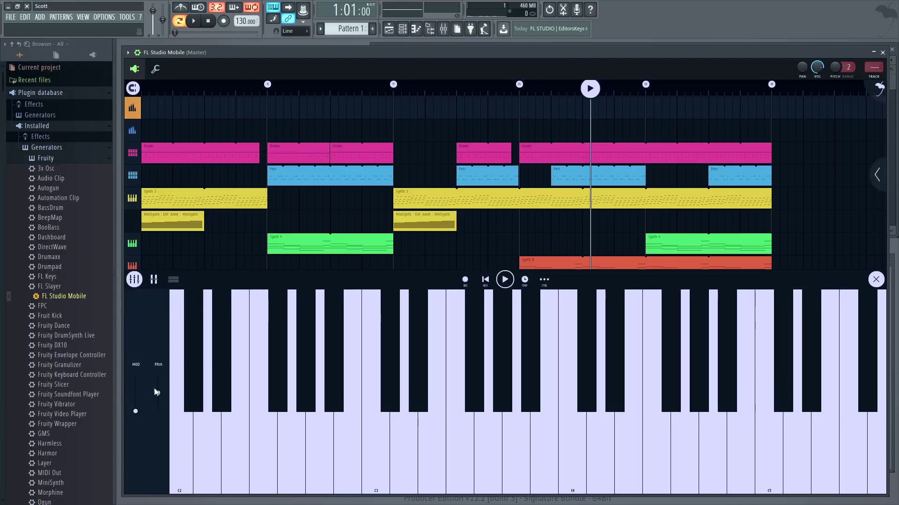
{"action": "left_click", "coordinate": [174, 279]}
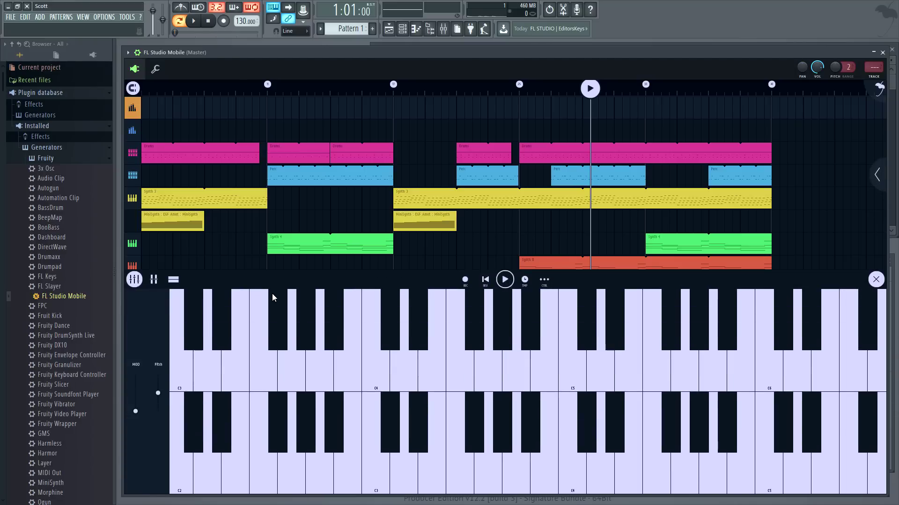
{"action": "left_click_drag", "start_coordinate": [273, 298], "coordinate": [232, 398]}
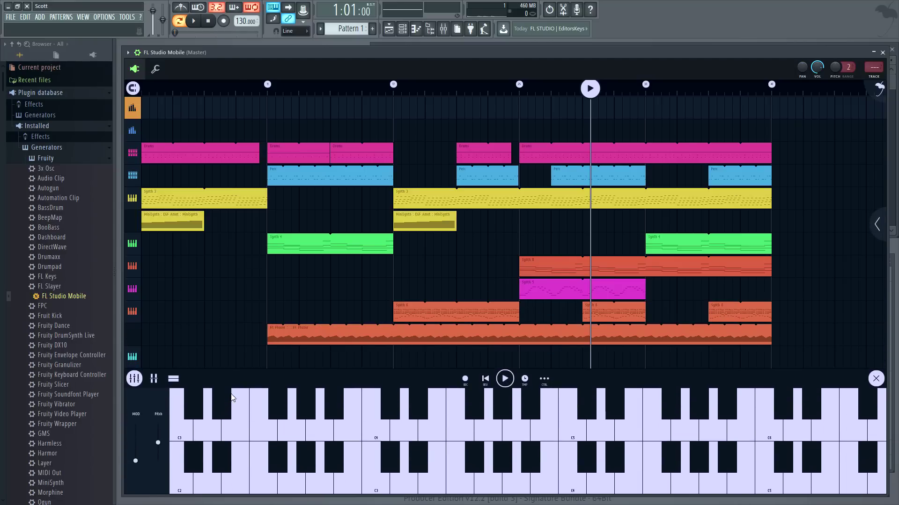
{"action": "left_click", "coordinate": [174, 379]}
Lower the Master fader in the mixer and return to the song arrangement.
{"action": "left_click", "coordinate": [134, 379]}
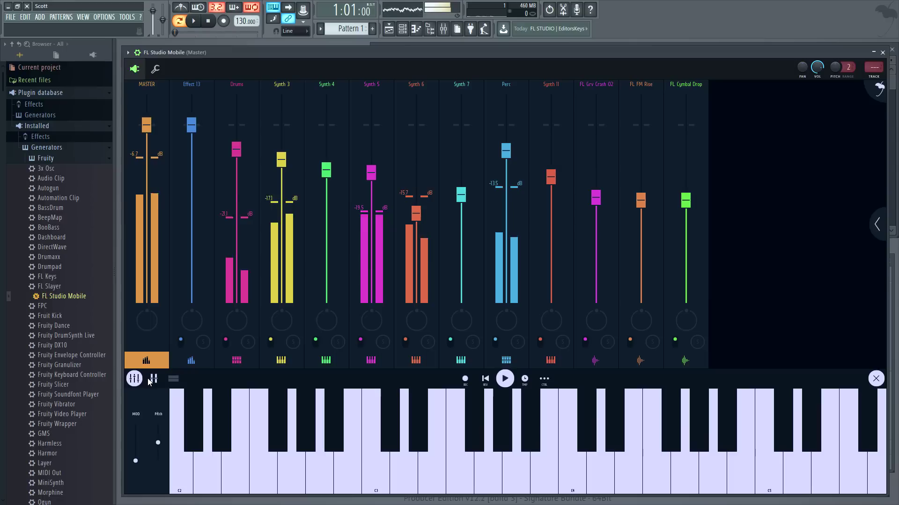
{"action": "left_click_drag", "start_coordinate": [146, 125], "coordinate": [149, 144]}
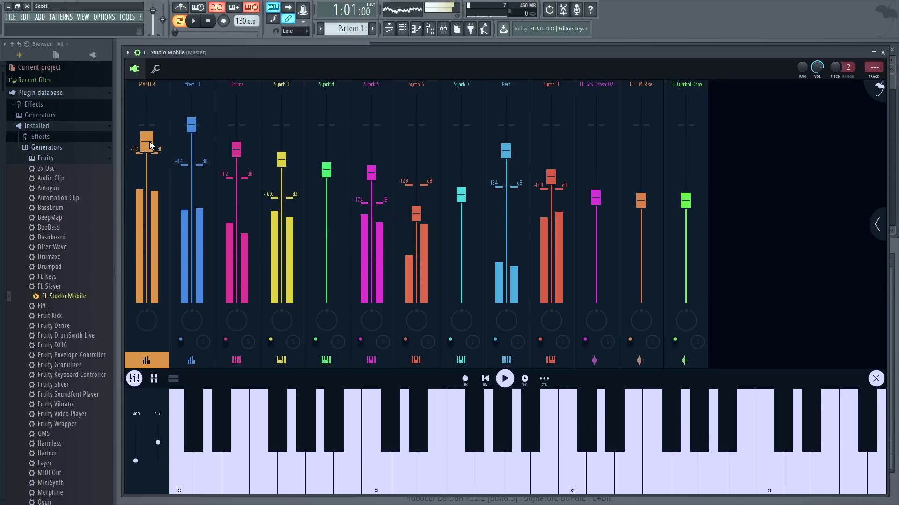
{"action": "left_click", "coordinate": [153, 379]}
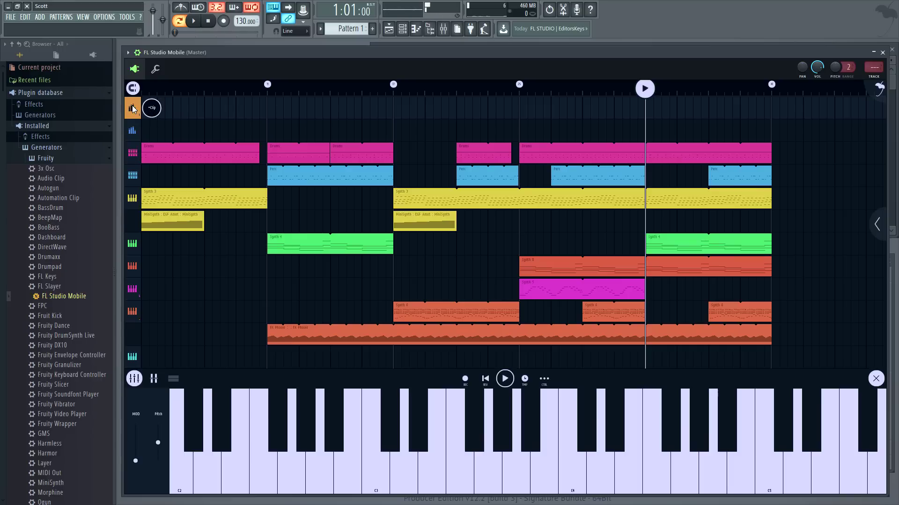
Show the Master FX Equalizer and Compressor with track volume sliders, stop playback, and open the main menu.
{"action": "left_click", "coordinate": [133, 109]}
{"action": "left_click", "coordinate": [134, 108]}
{"action": "left_click", "coordinate": [134, 109]}
{"action": "left_click", "coordinate": [877, 226]}
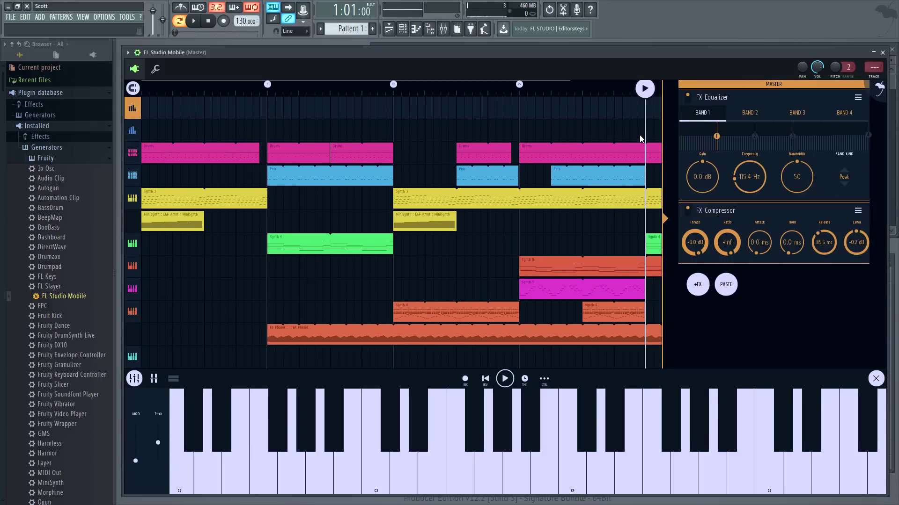
{"action": "left_click", "coordinate": [129, 111]}
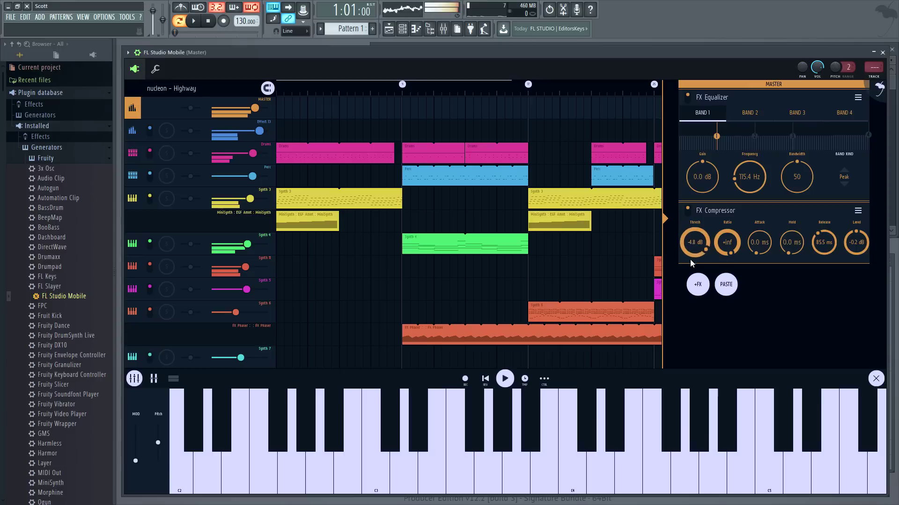
{"action": "key", "text": "space"}
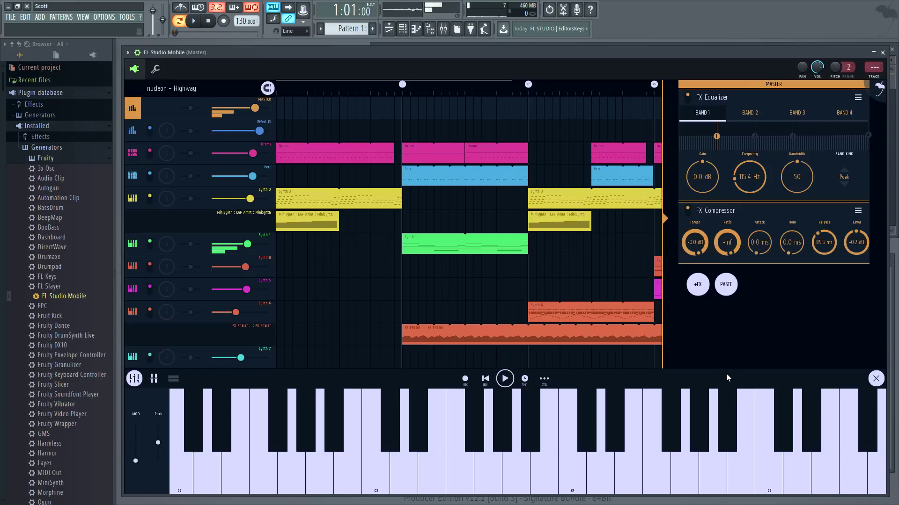
{"action": "left_click", "coordinate": [880, 86]}
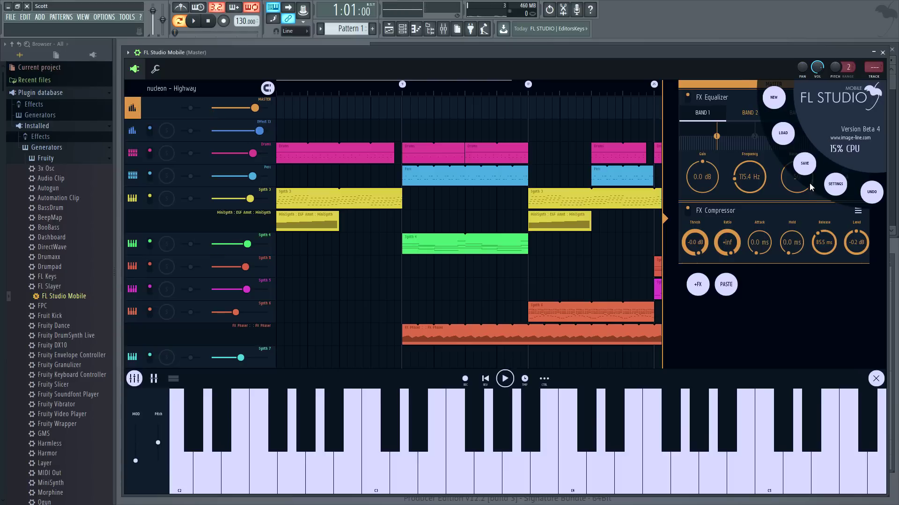
Close the menu and show Synth 5's MiniSynth, FX Pad and FX Reverb chain on a free mixer track.
{"action": "left_click", "coordinate": [701, 361]}
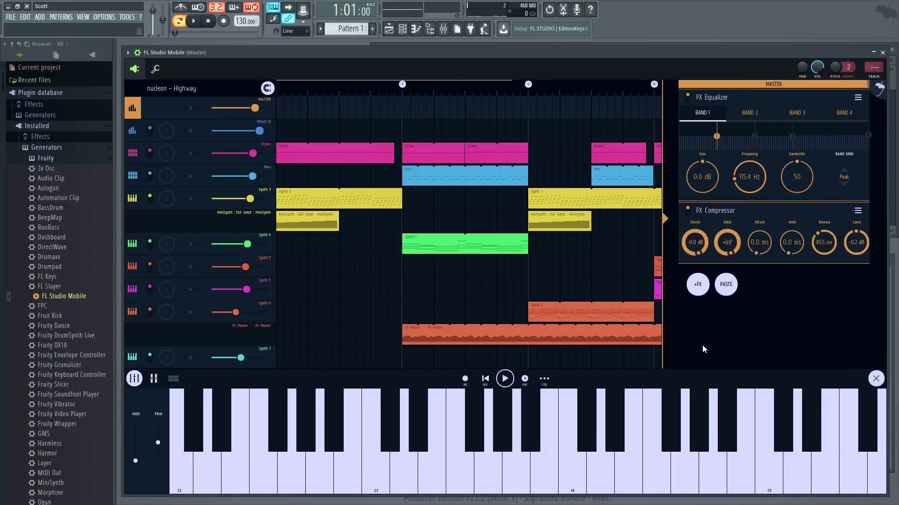
{"action": "left_click", "coordinate": [547, 287]}
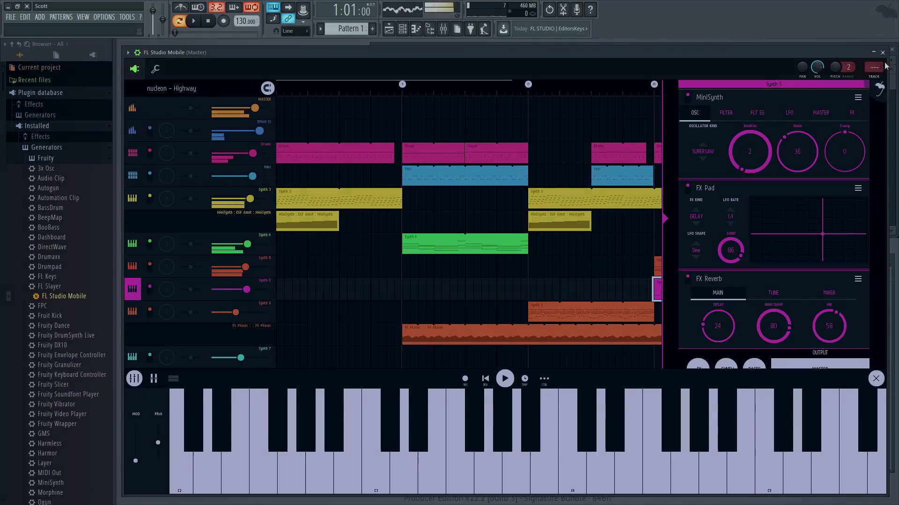
{"action": "left_click", "coordinate": [878, 78]}
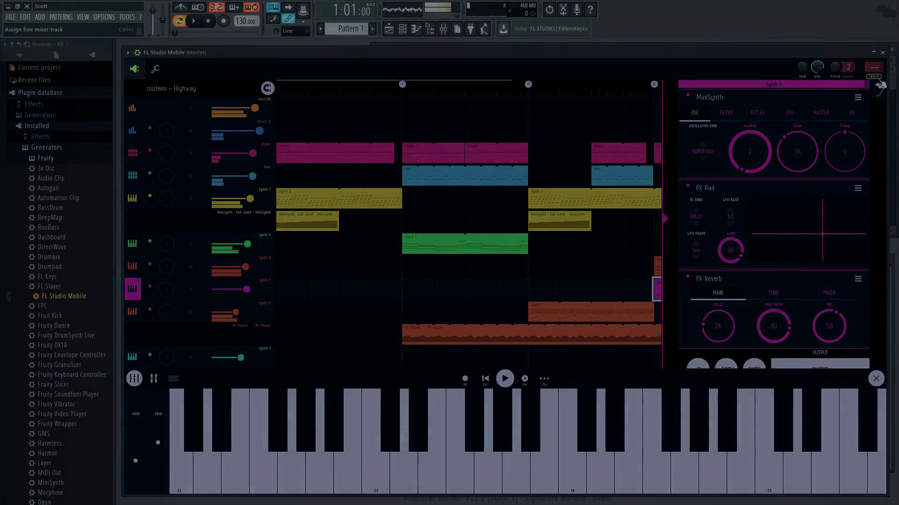